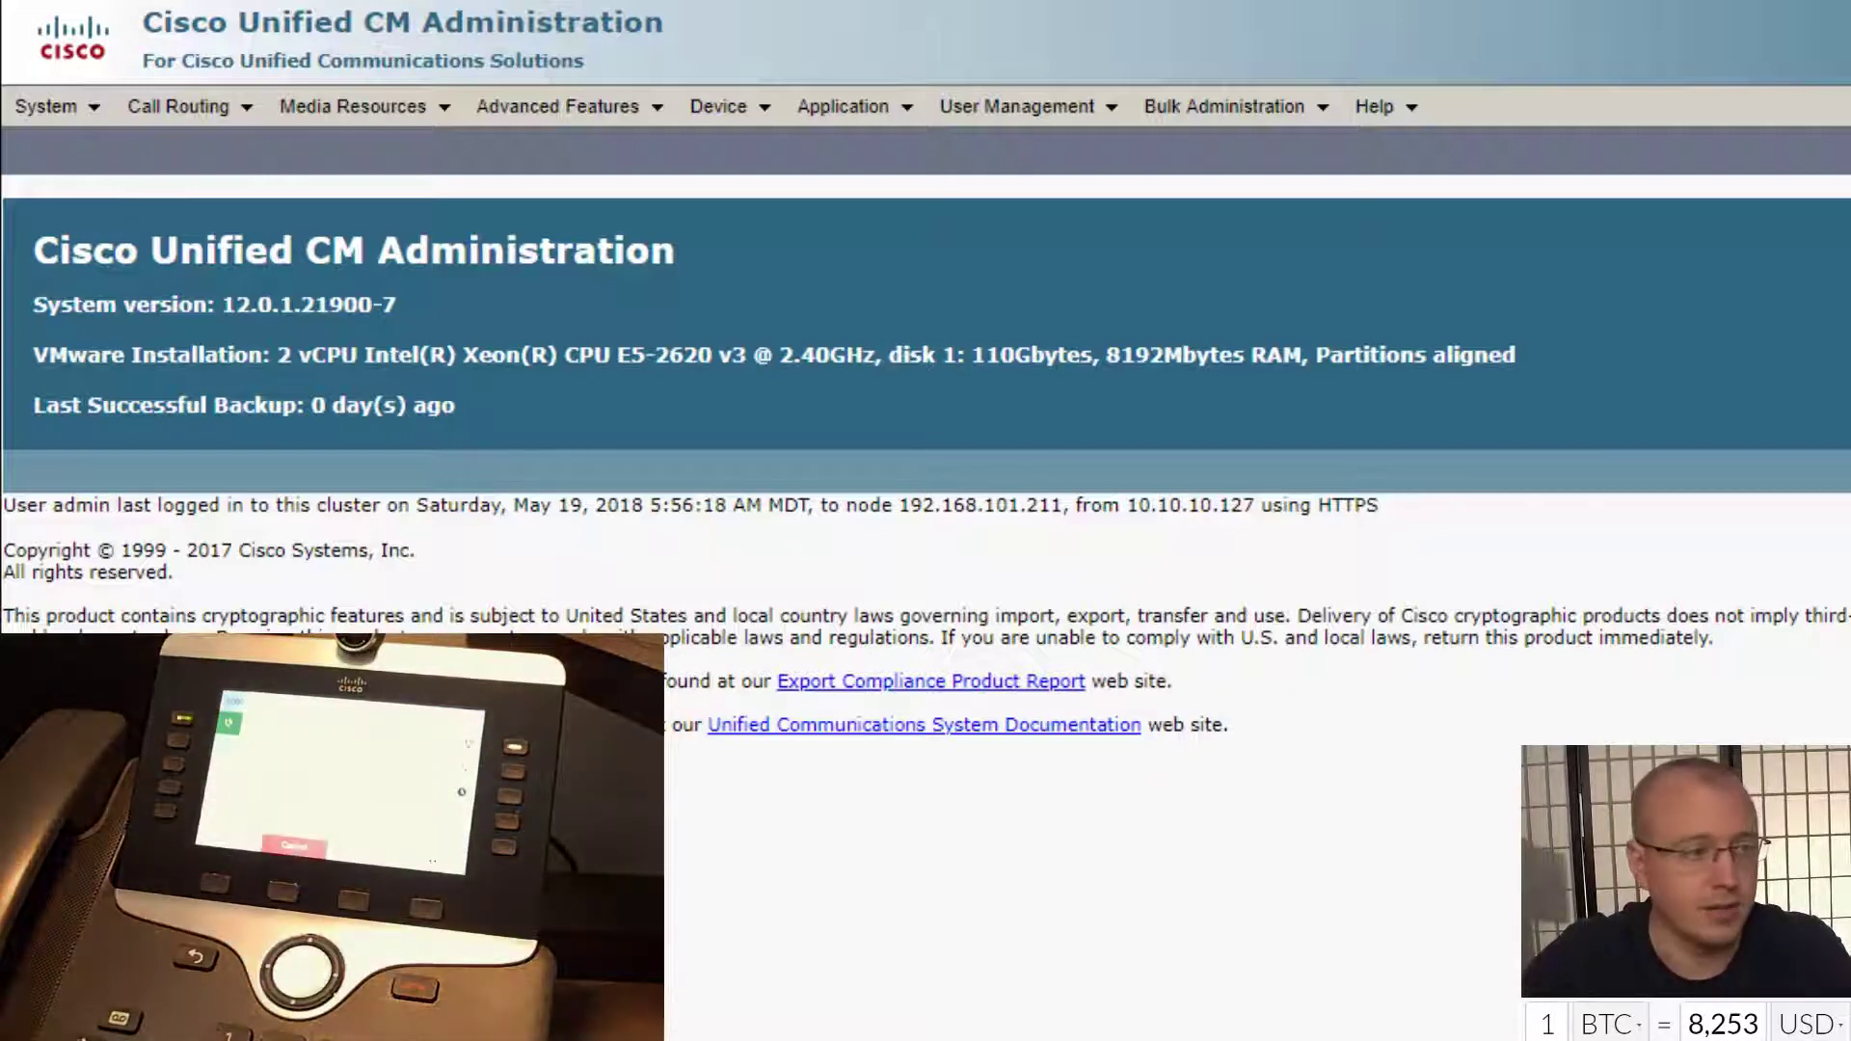
# Find all phones under Device > Phone, listing the registered SIP phone Collab Lab 8865
pyautogui.click(735, 103)
pyautogui.click(1003, 275)
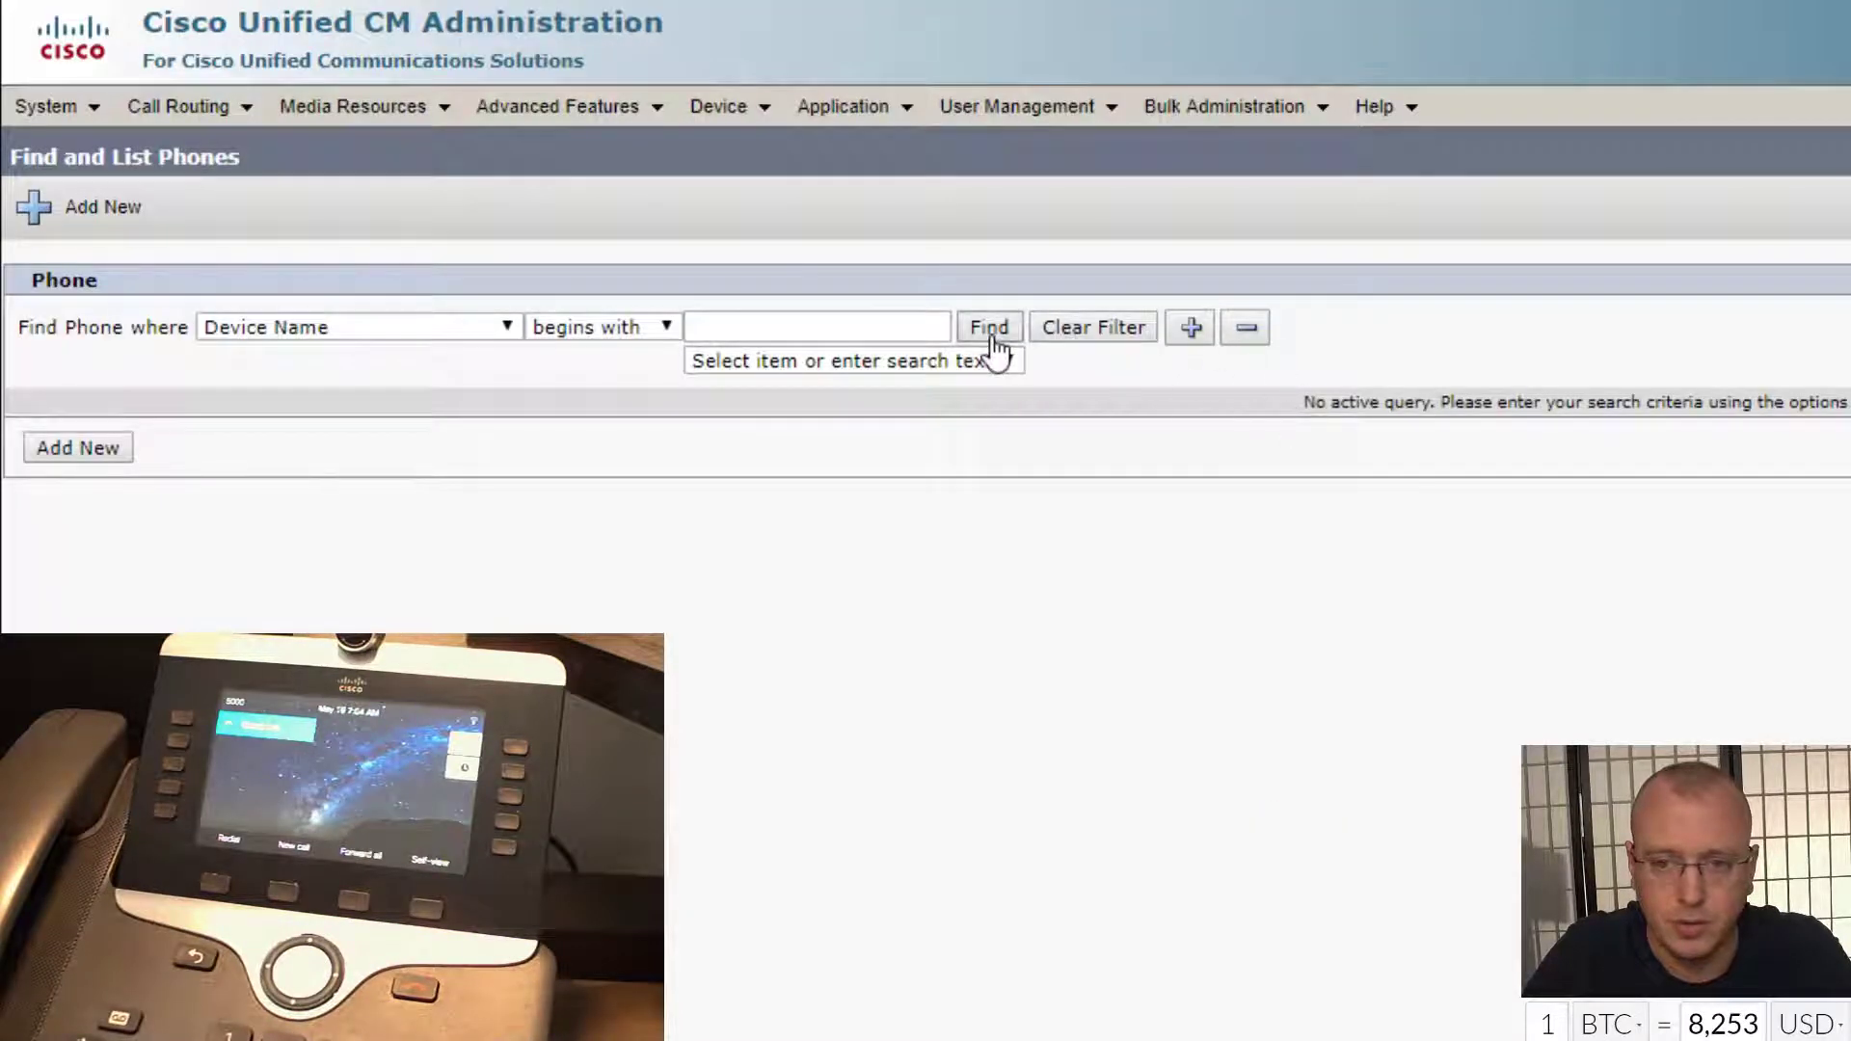
pyautogui.click(988, 338)
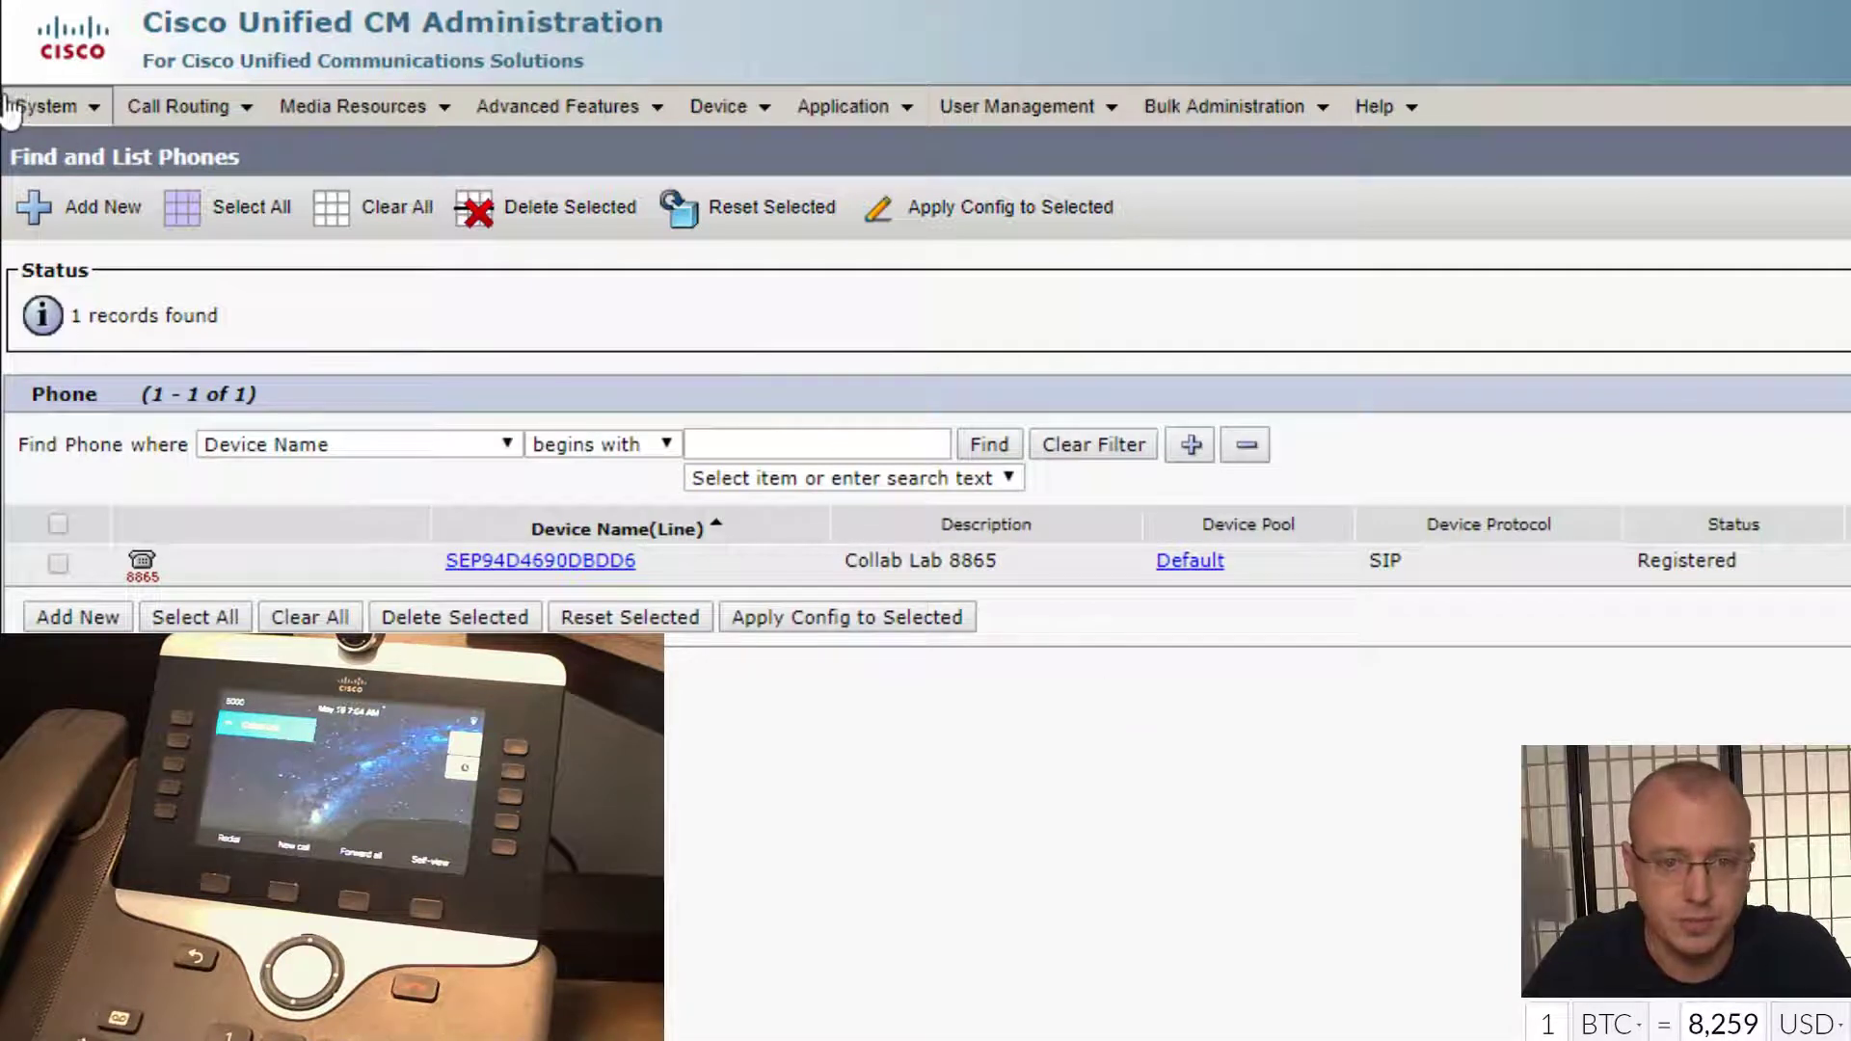
pyautogui.click(39, 108)
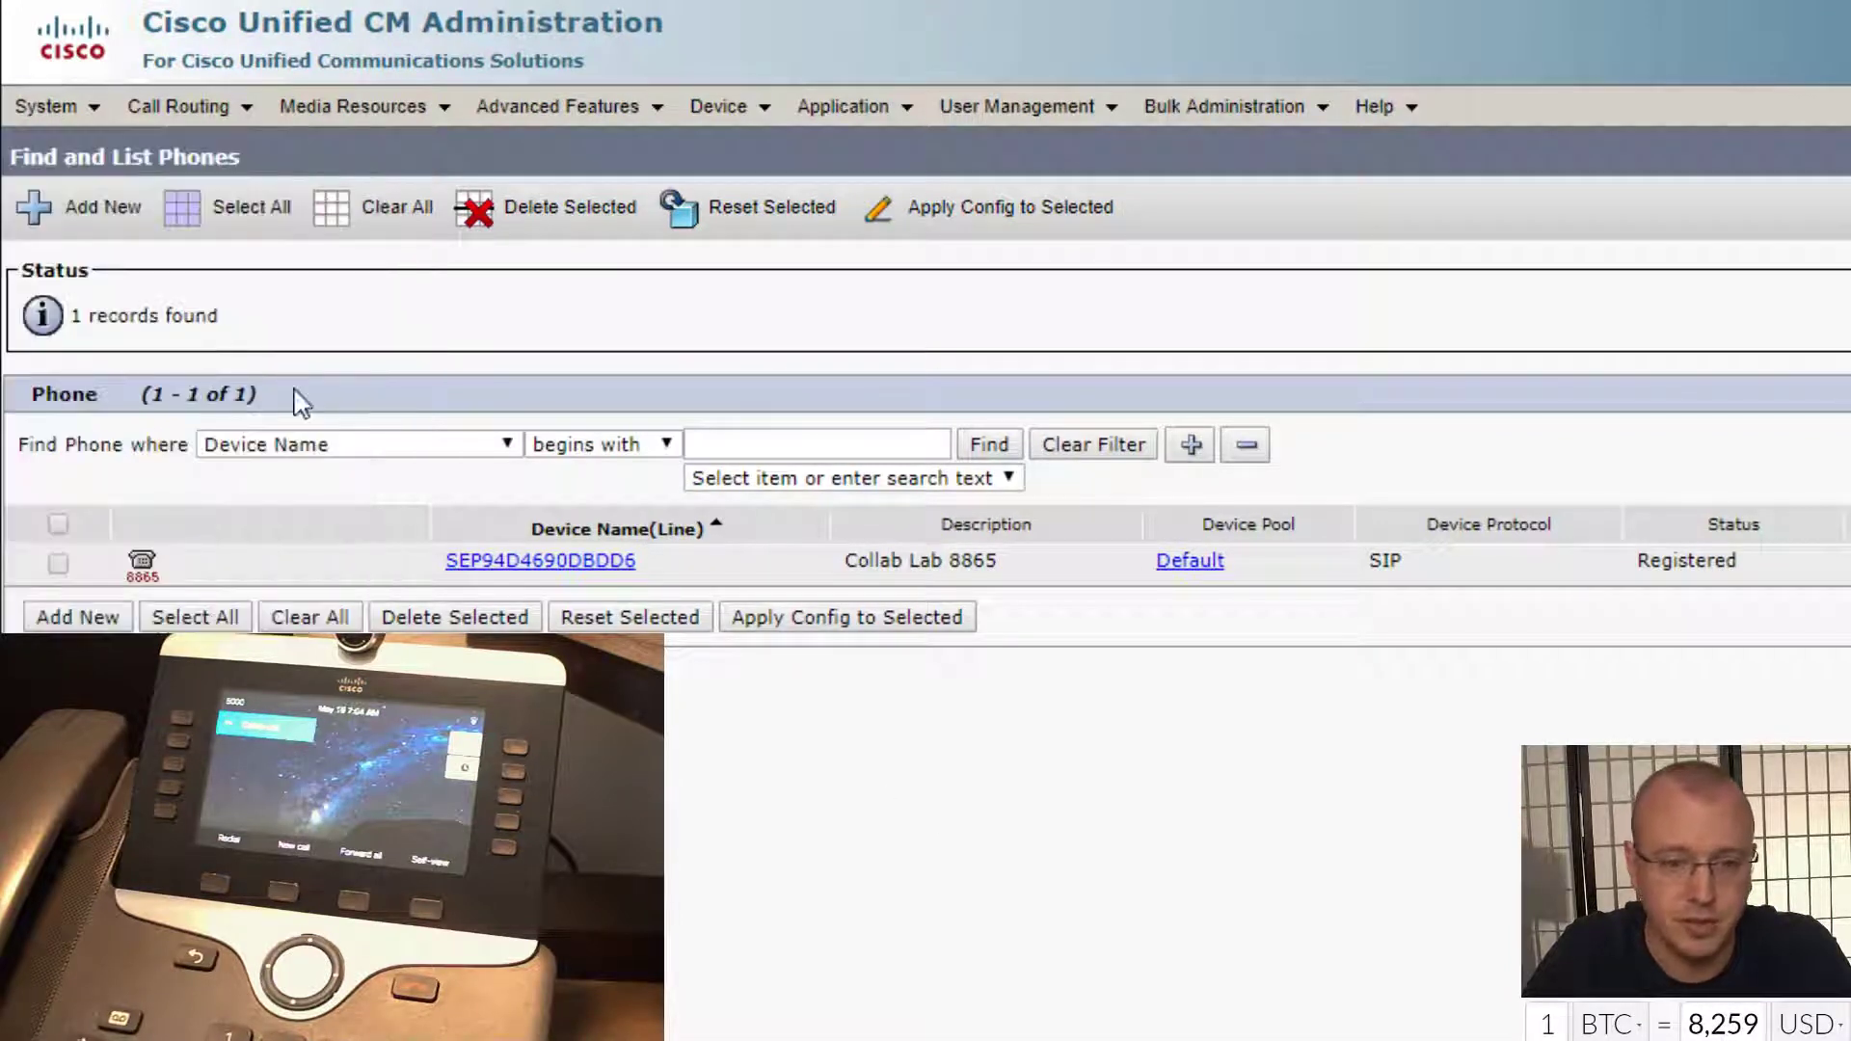
# Check License Management (Smart Licensing authorized, one Enhanced license in use), then go back home
pyautogui.click(50, 107)
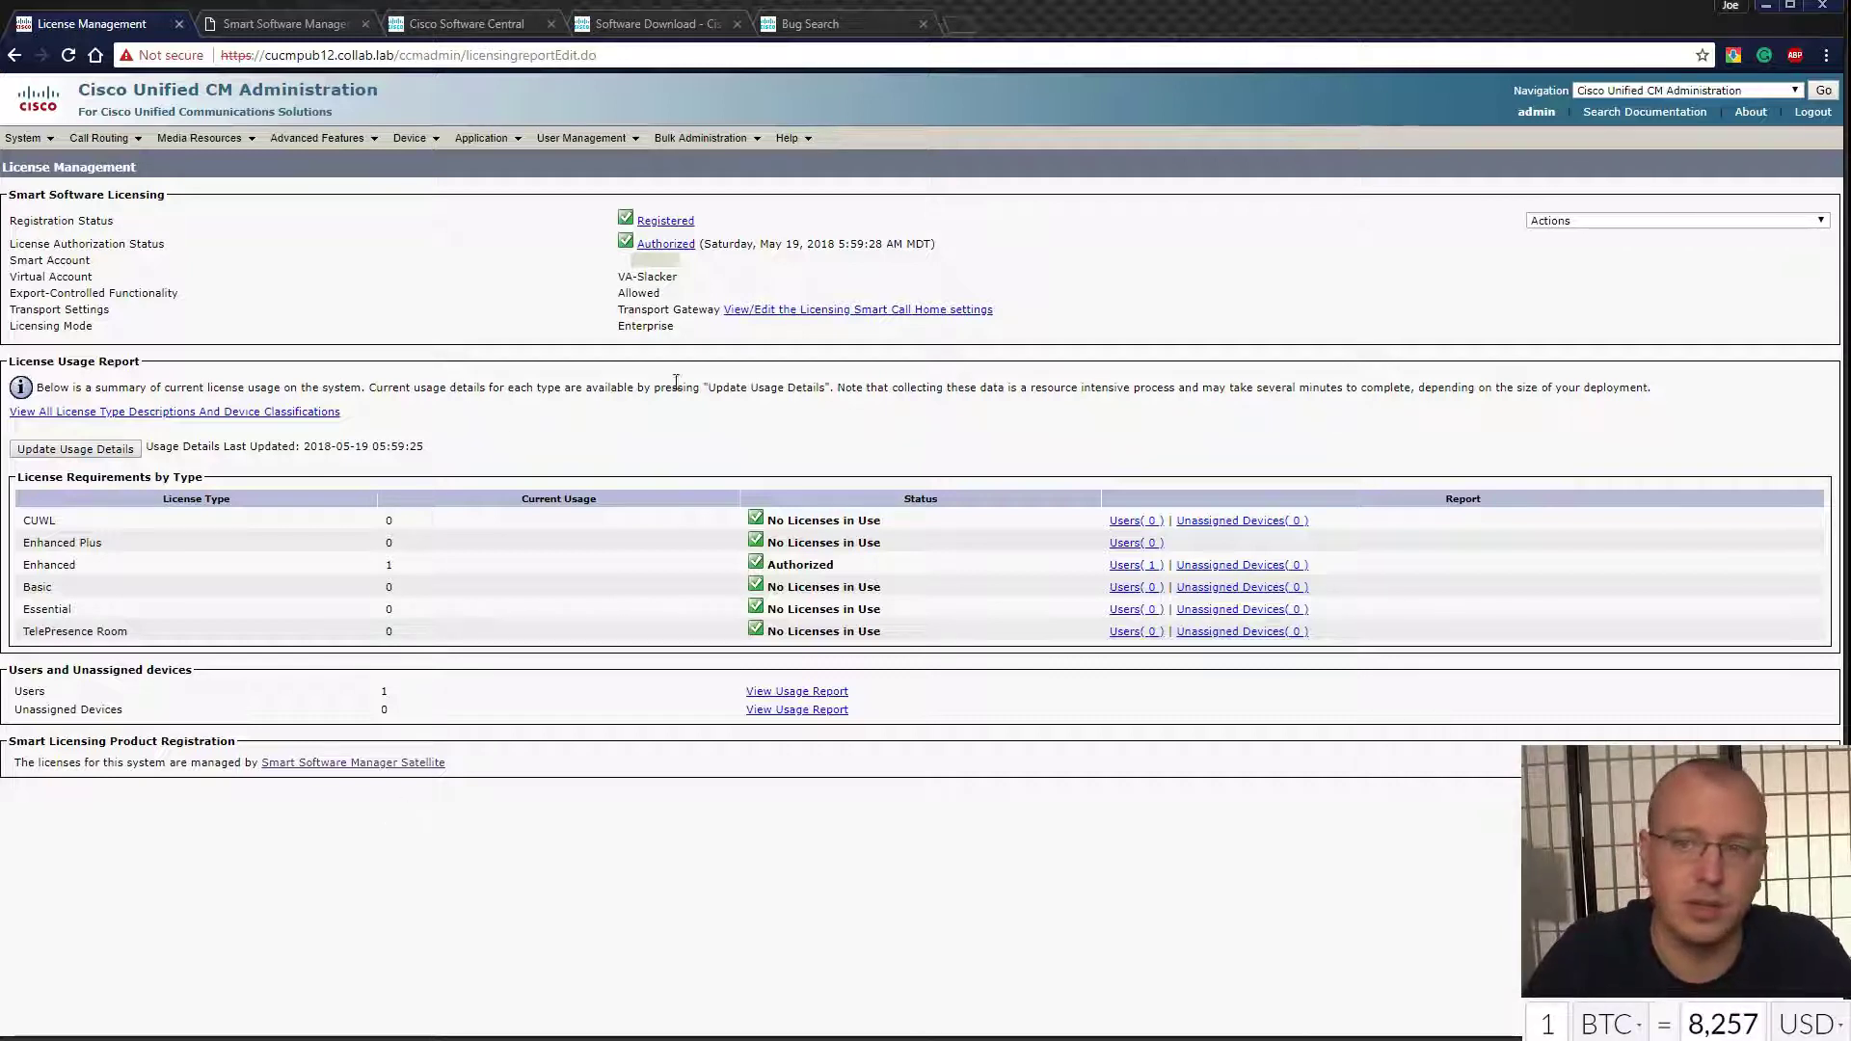
pyautogui.click(1754, 113)
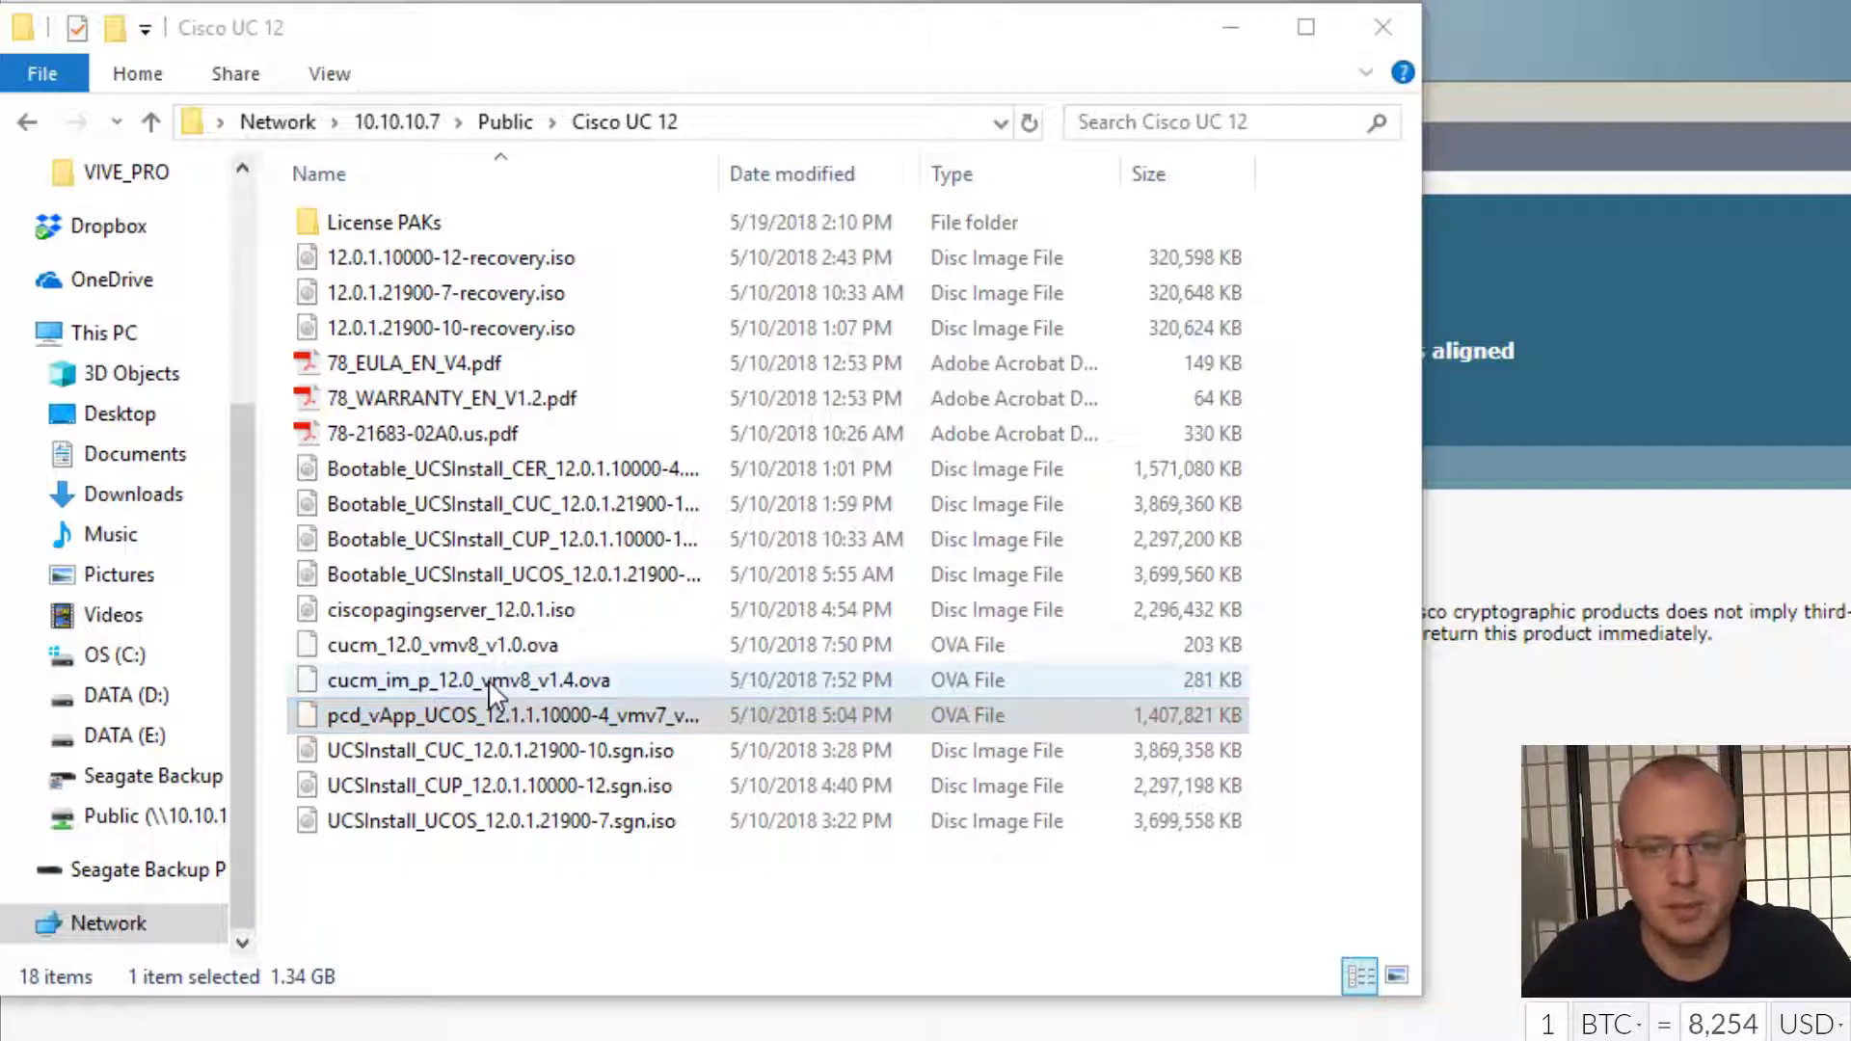
# Select the pcd_vApp OVA template in the Cisco UC 12 network share folder
pyautogui.click(512, 718)
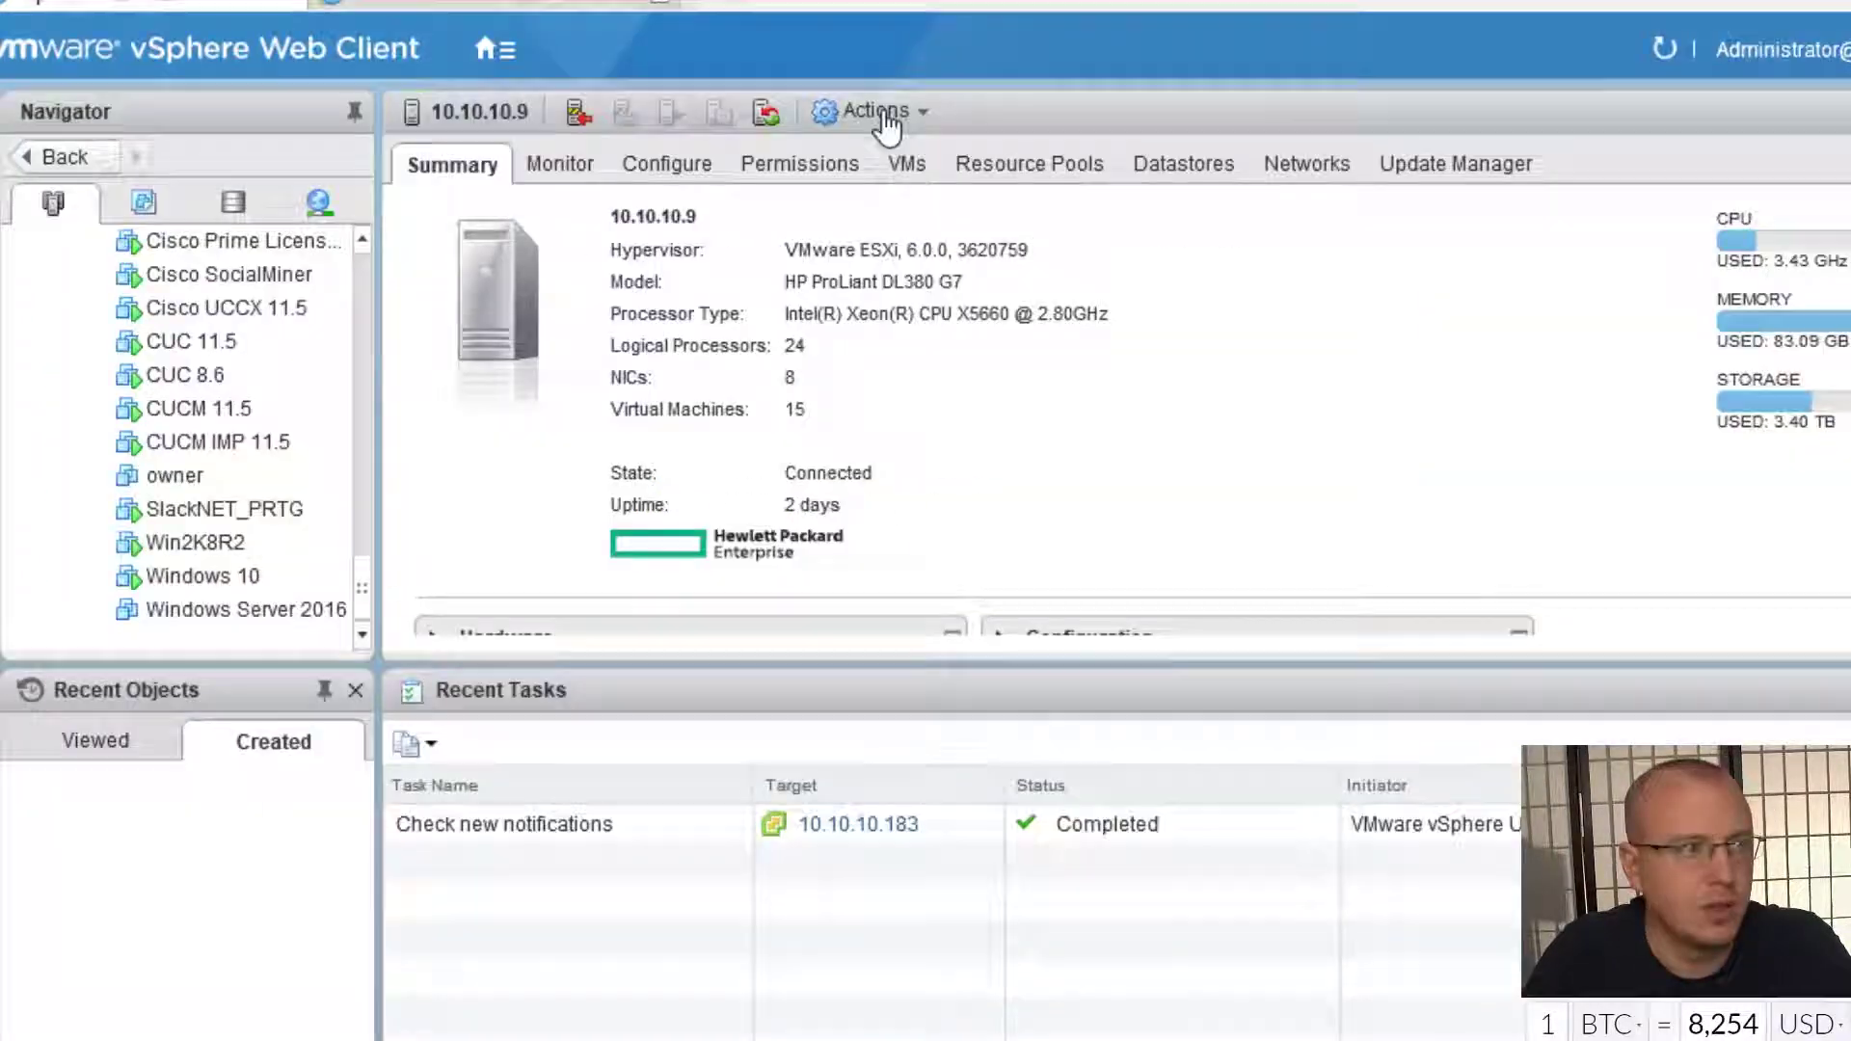
# Start an OVF deployment on host 10.10.10.9 using the cucm_12.0_vmv8_v1.0.ova file
pyautogui.click(871, 114)
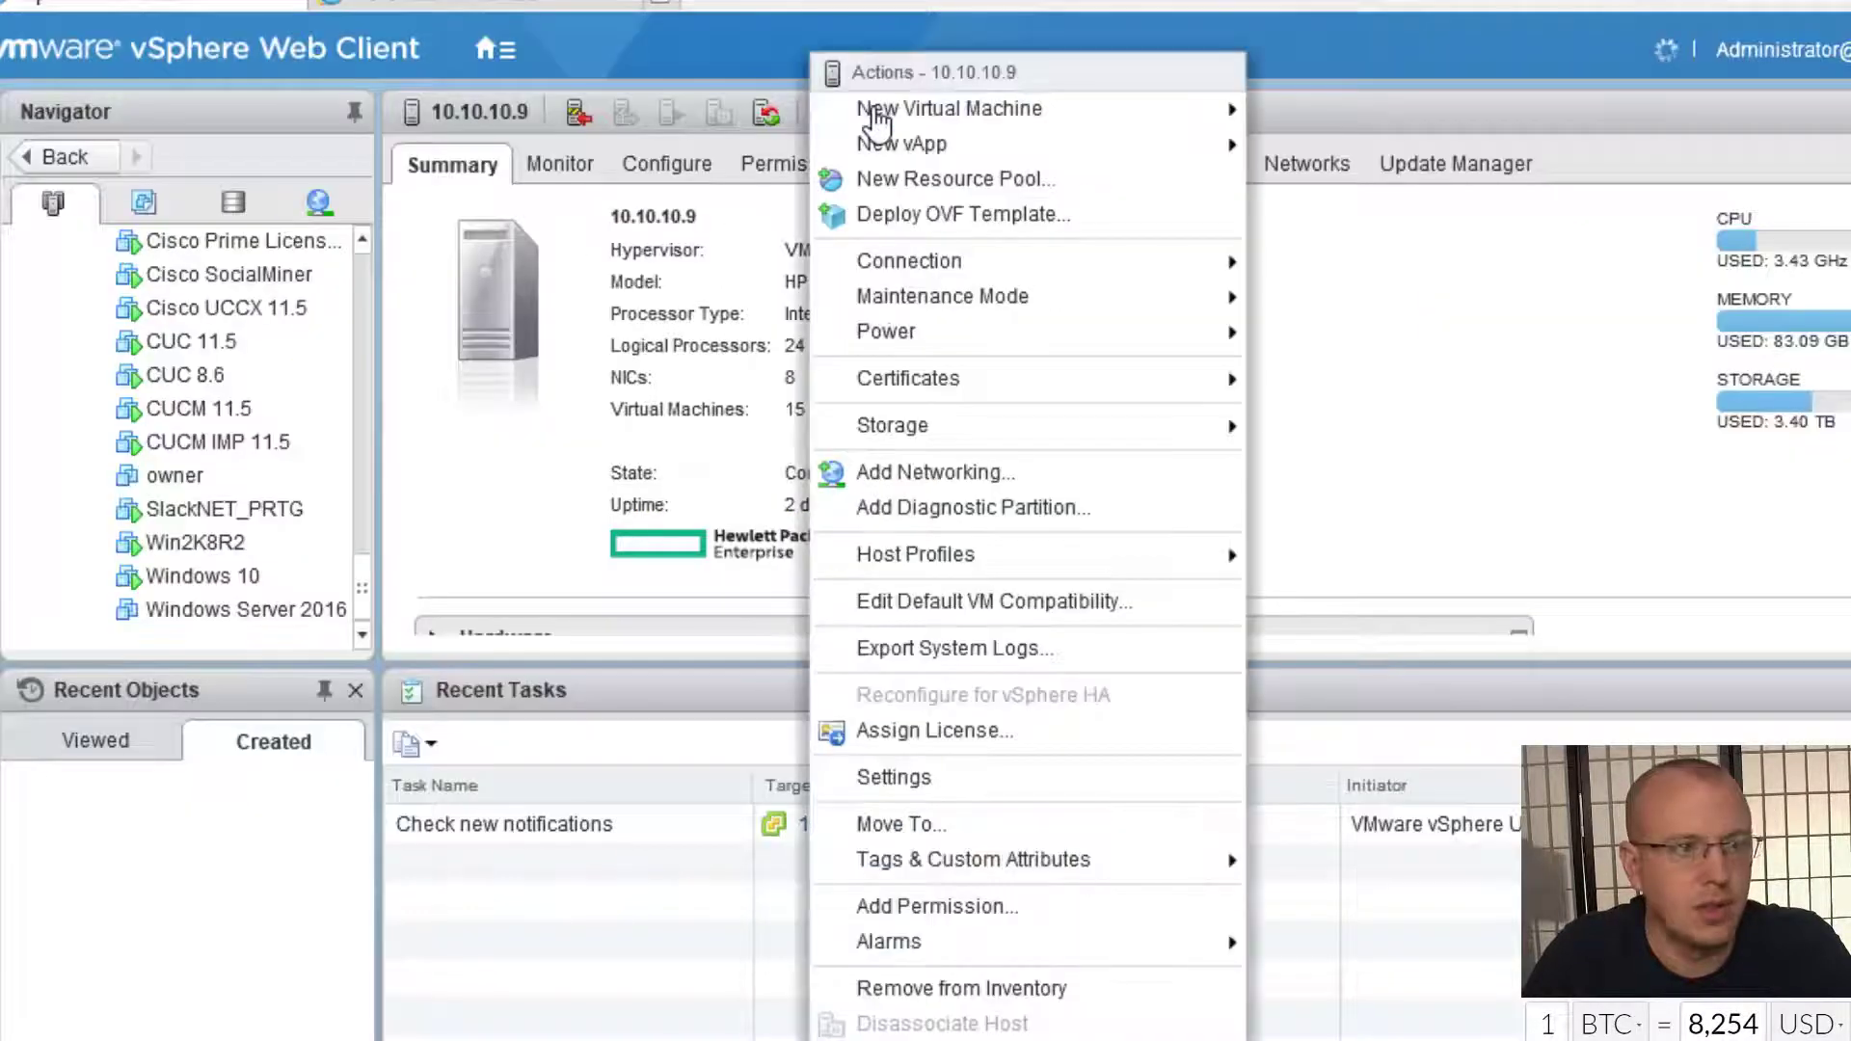
pyautogui.click(1078, 218)
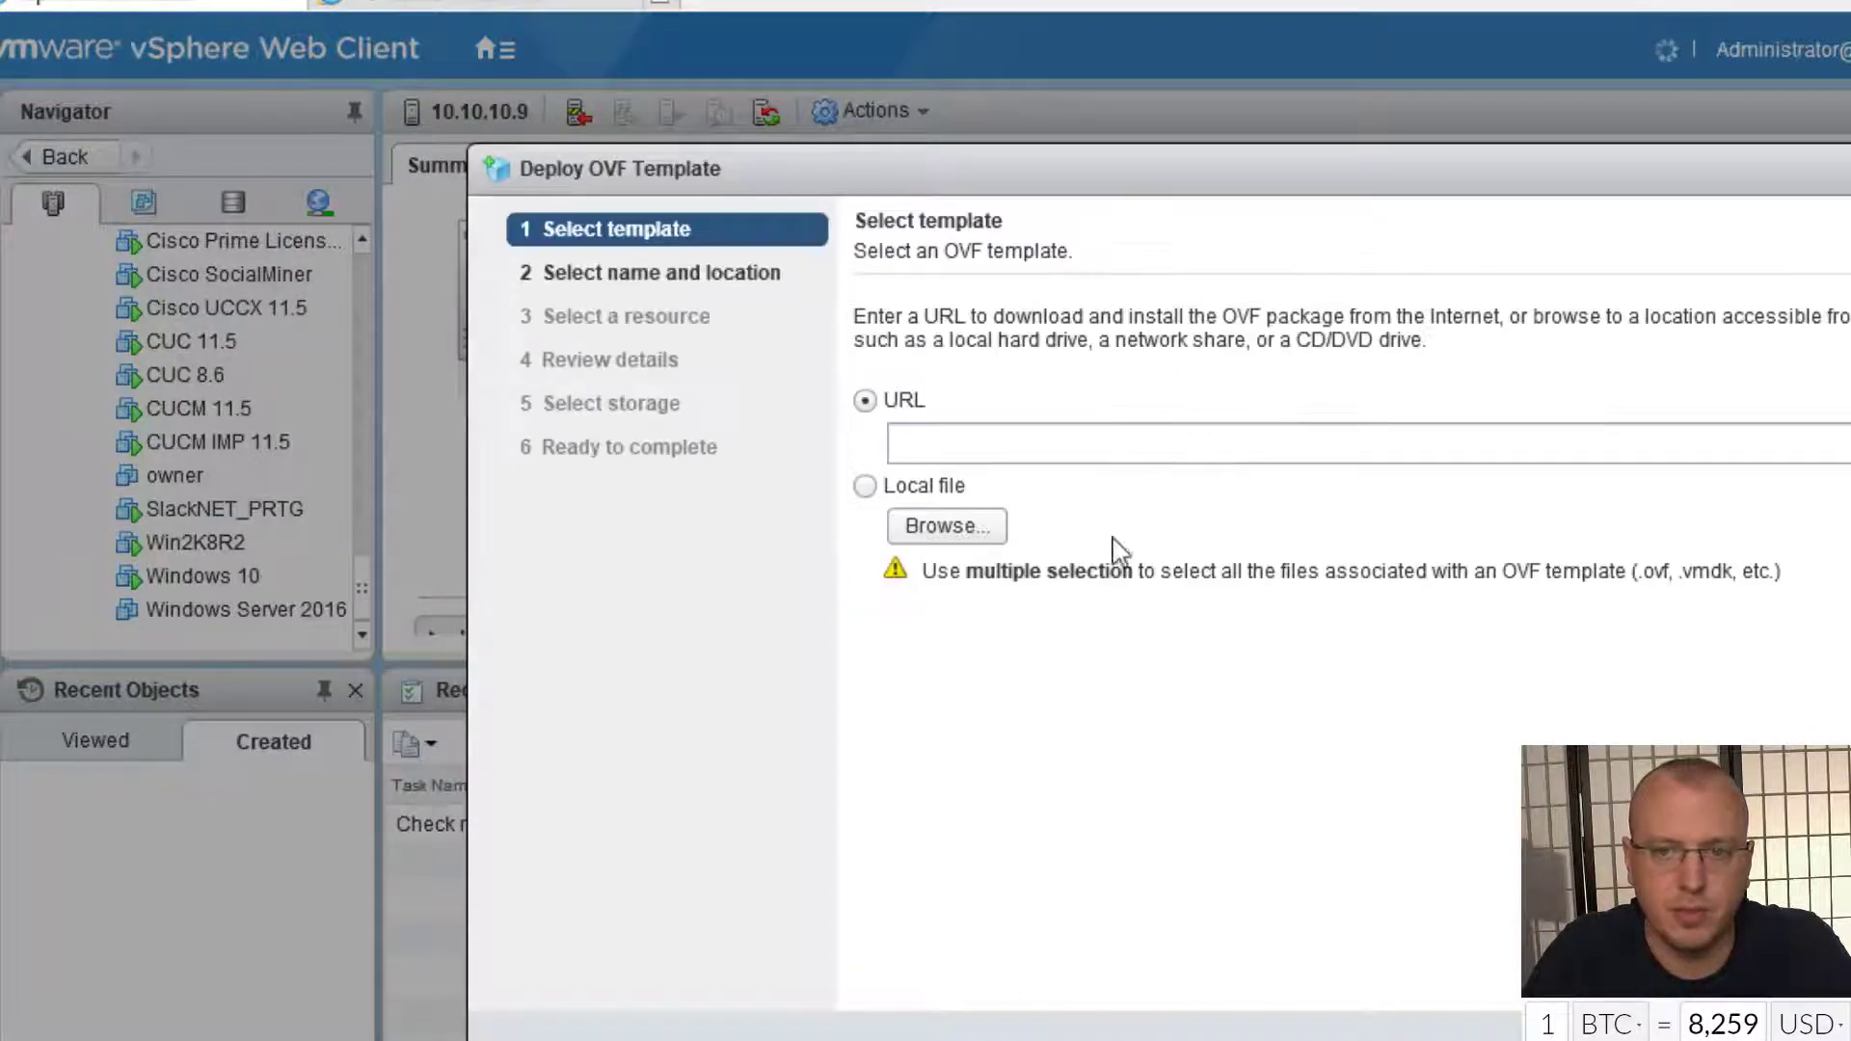
pyautogui.click(945, 526)
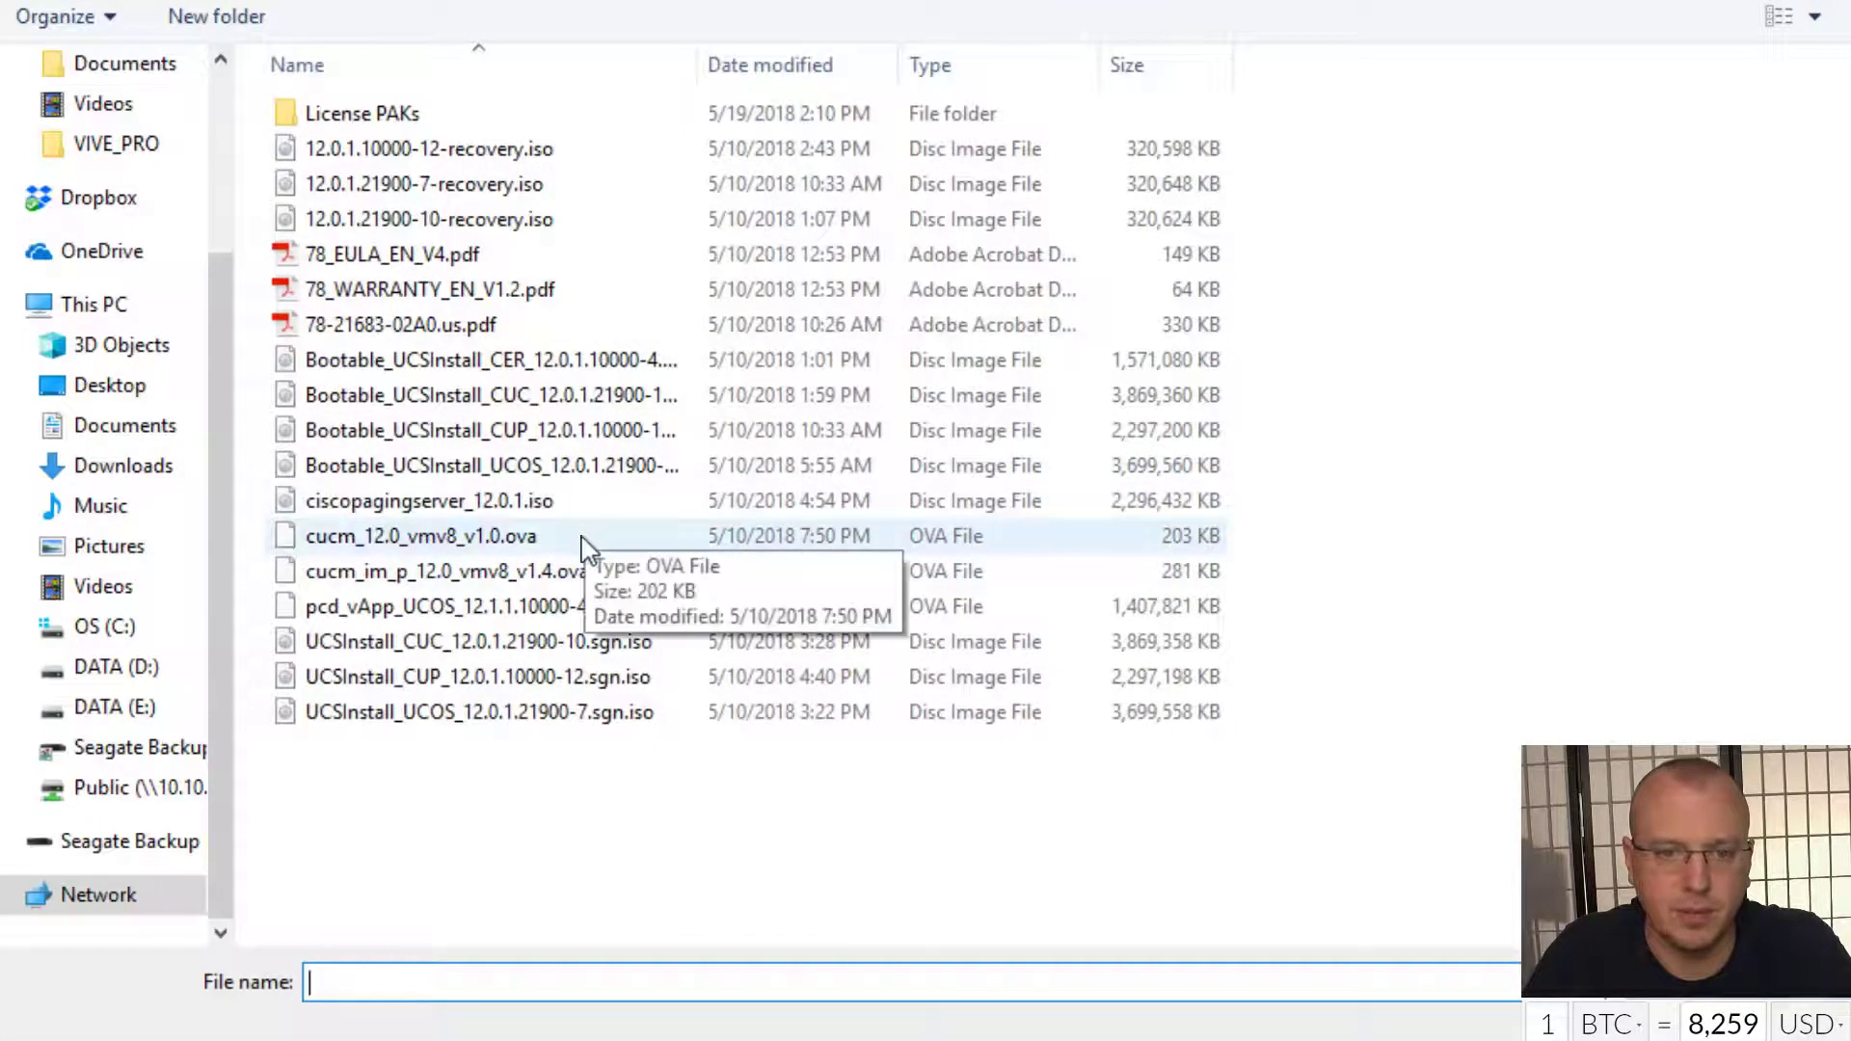
pyautogui.click(433, 548)
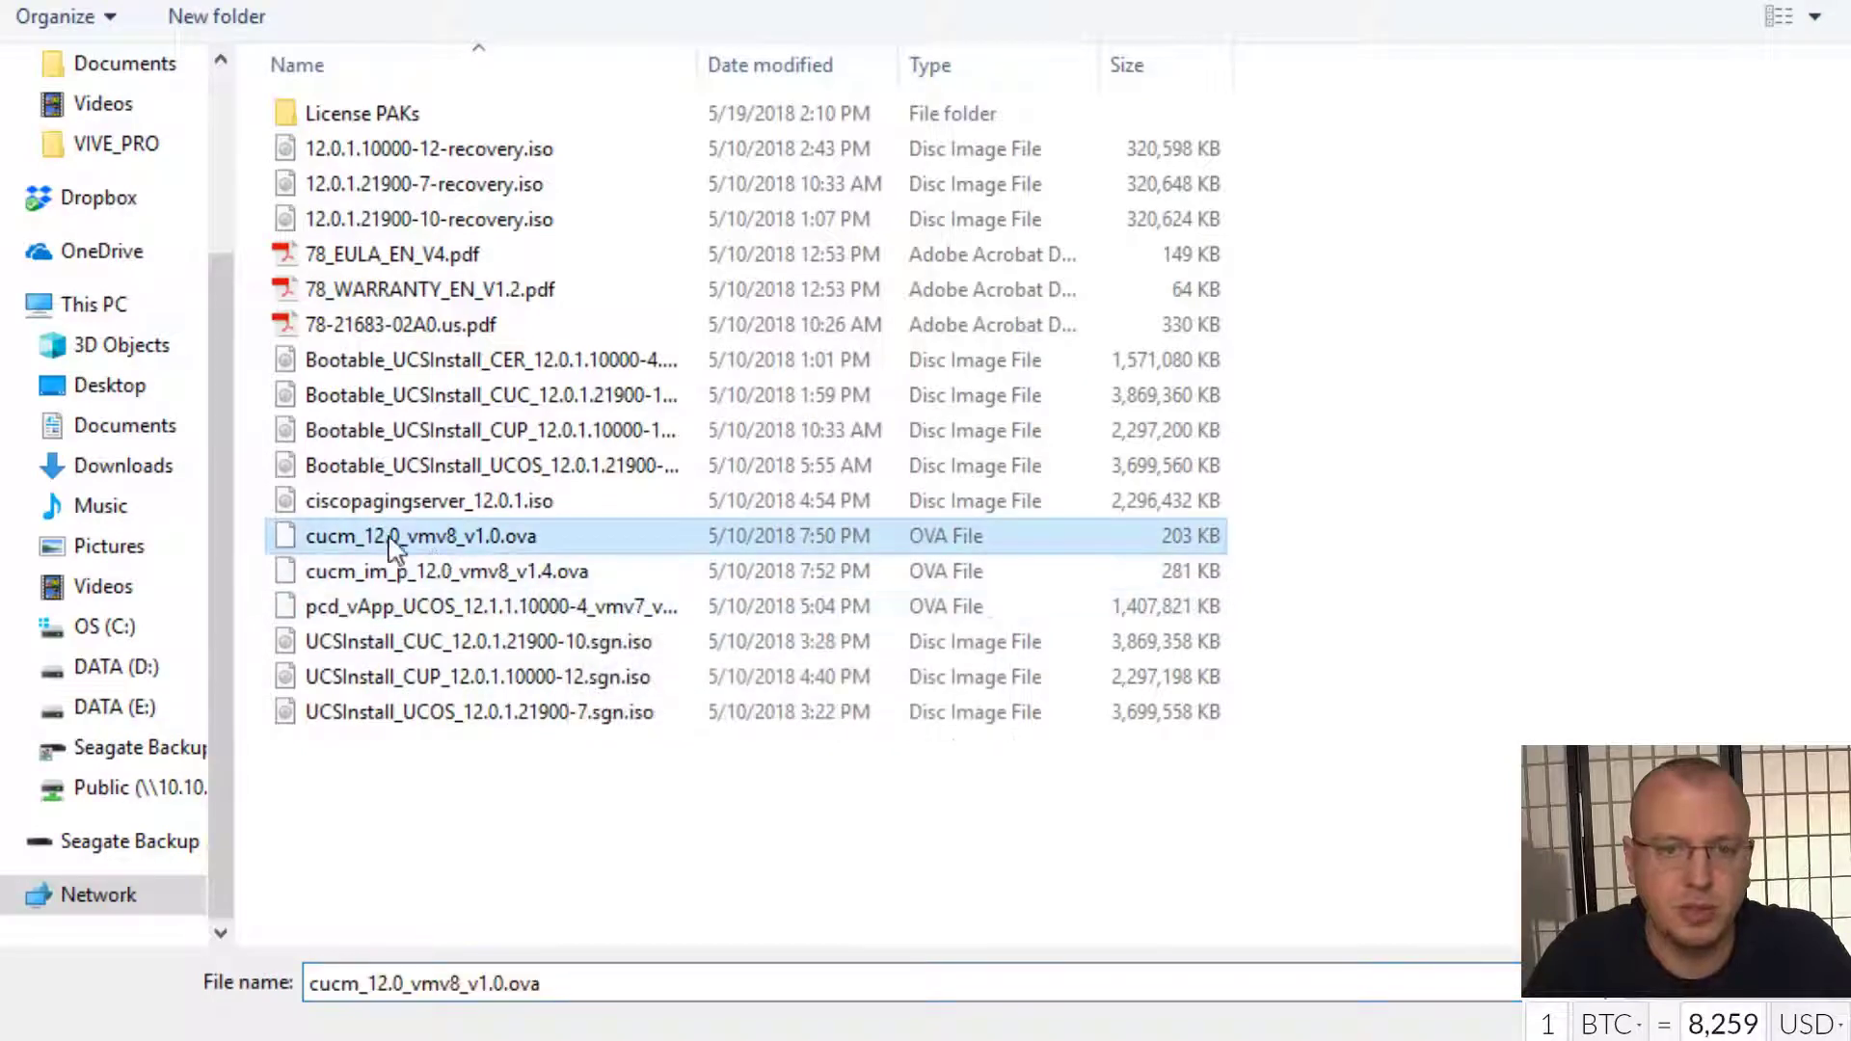
pyautogui.press('Return')
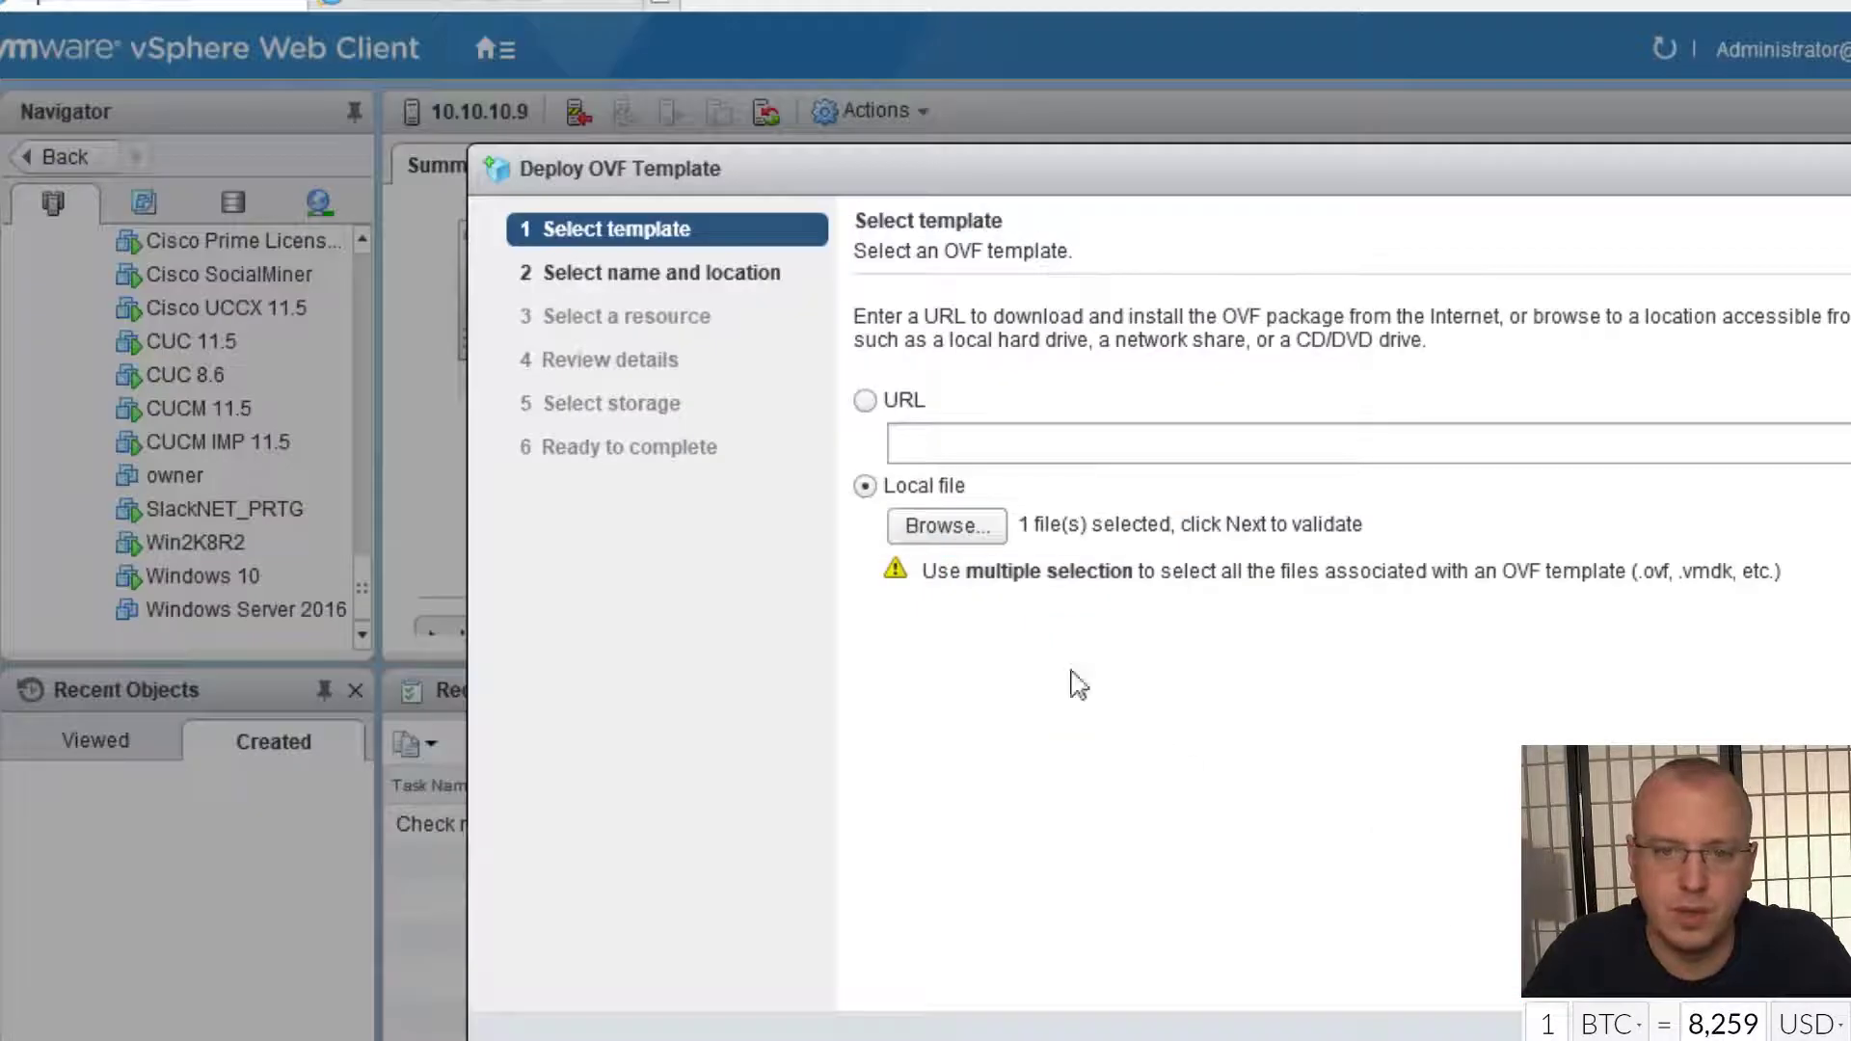
# Keep the default name, place it in HomeLab, pick a host, and reach the CUCM 12.0 review
pyautogui.press('Return')
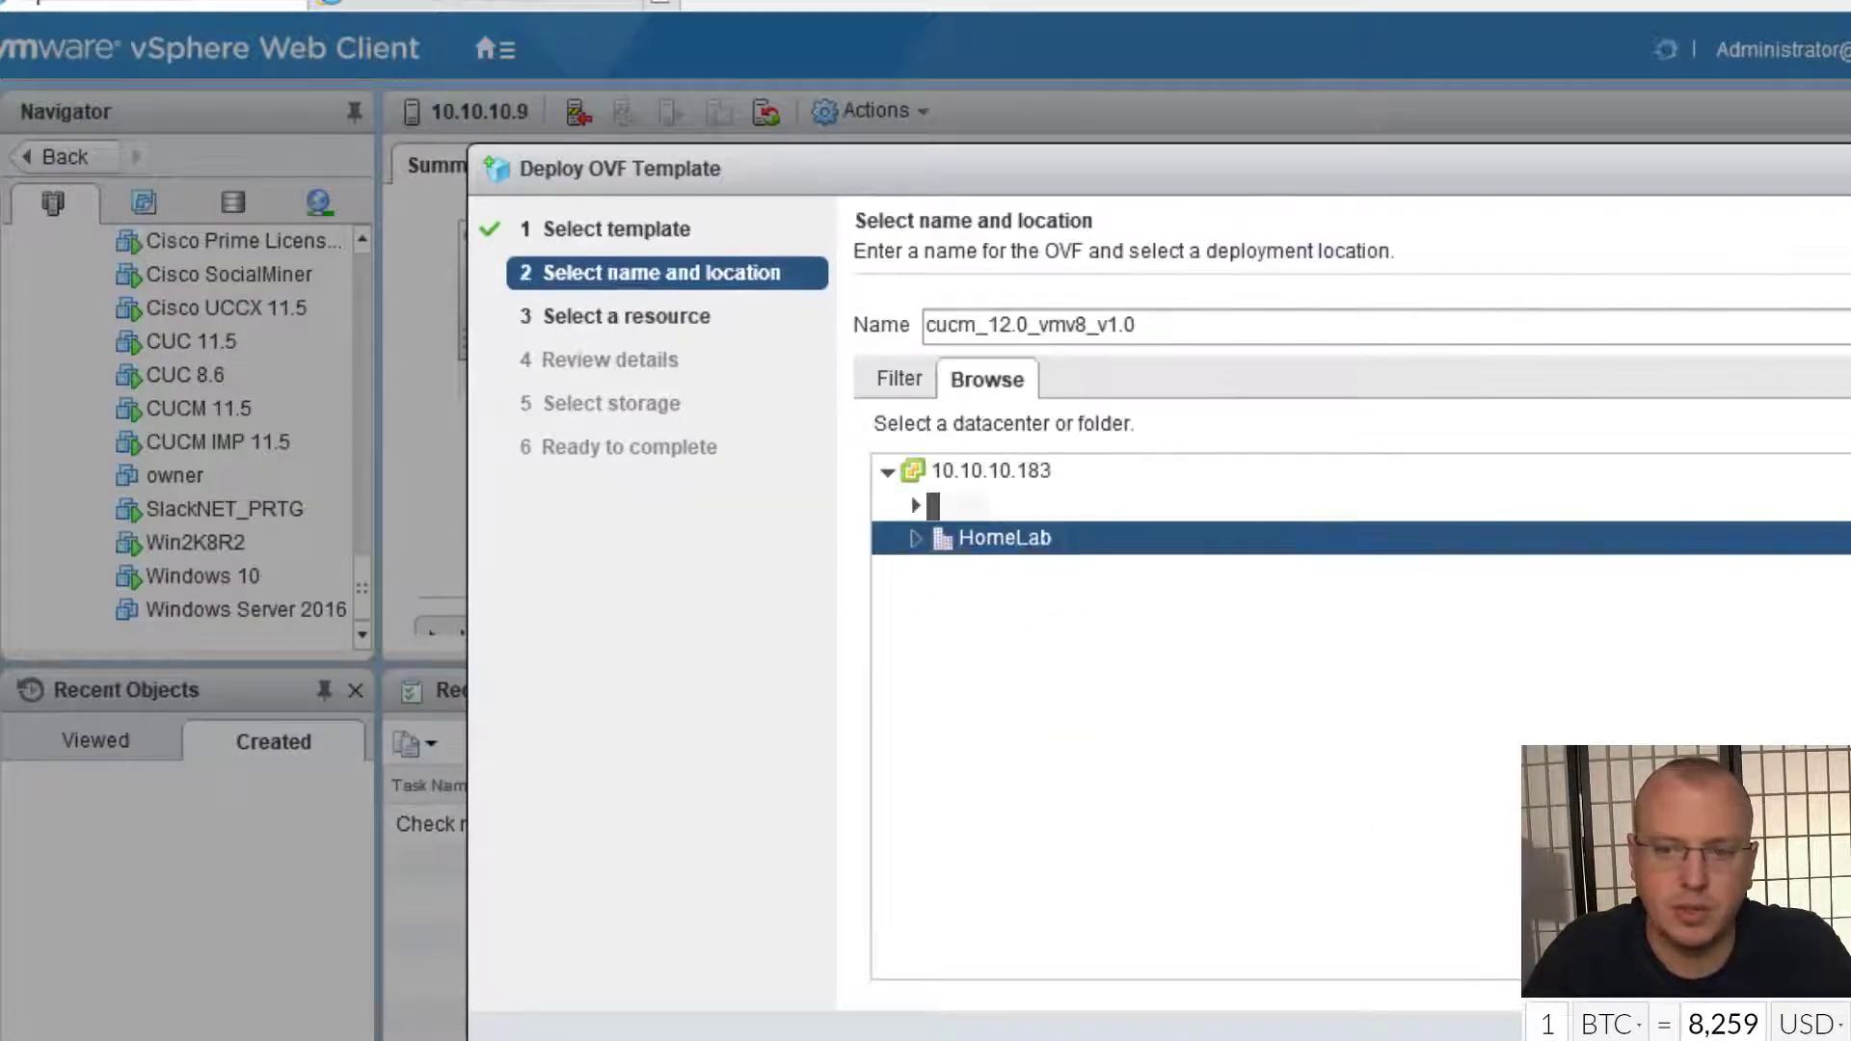
pyautogui.press('Return')
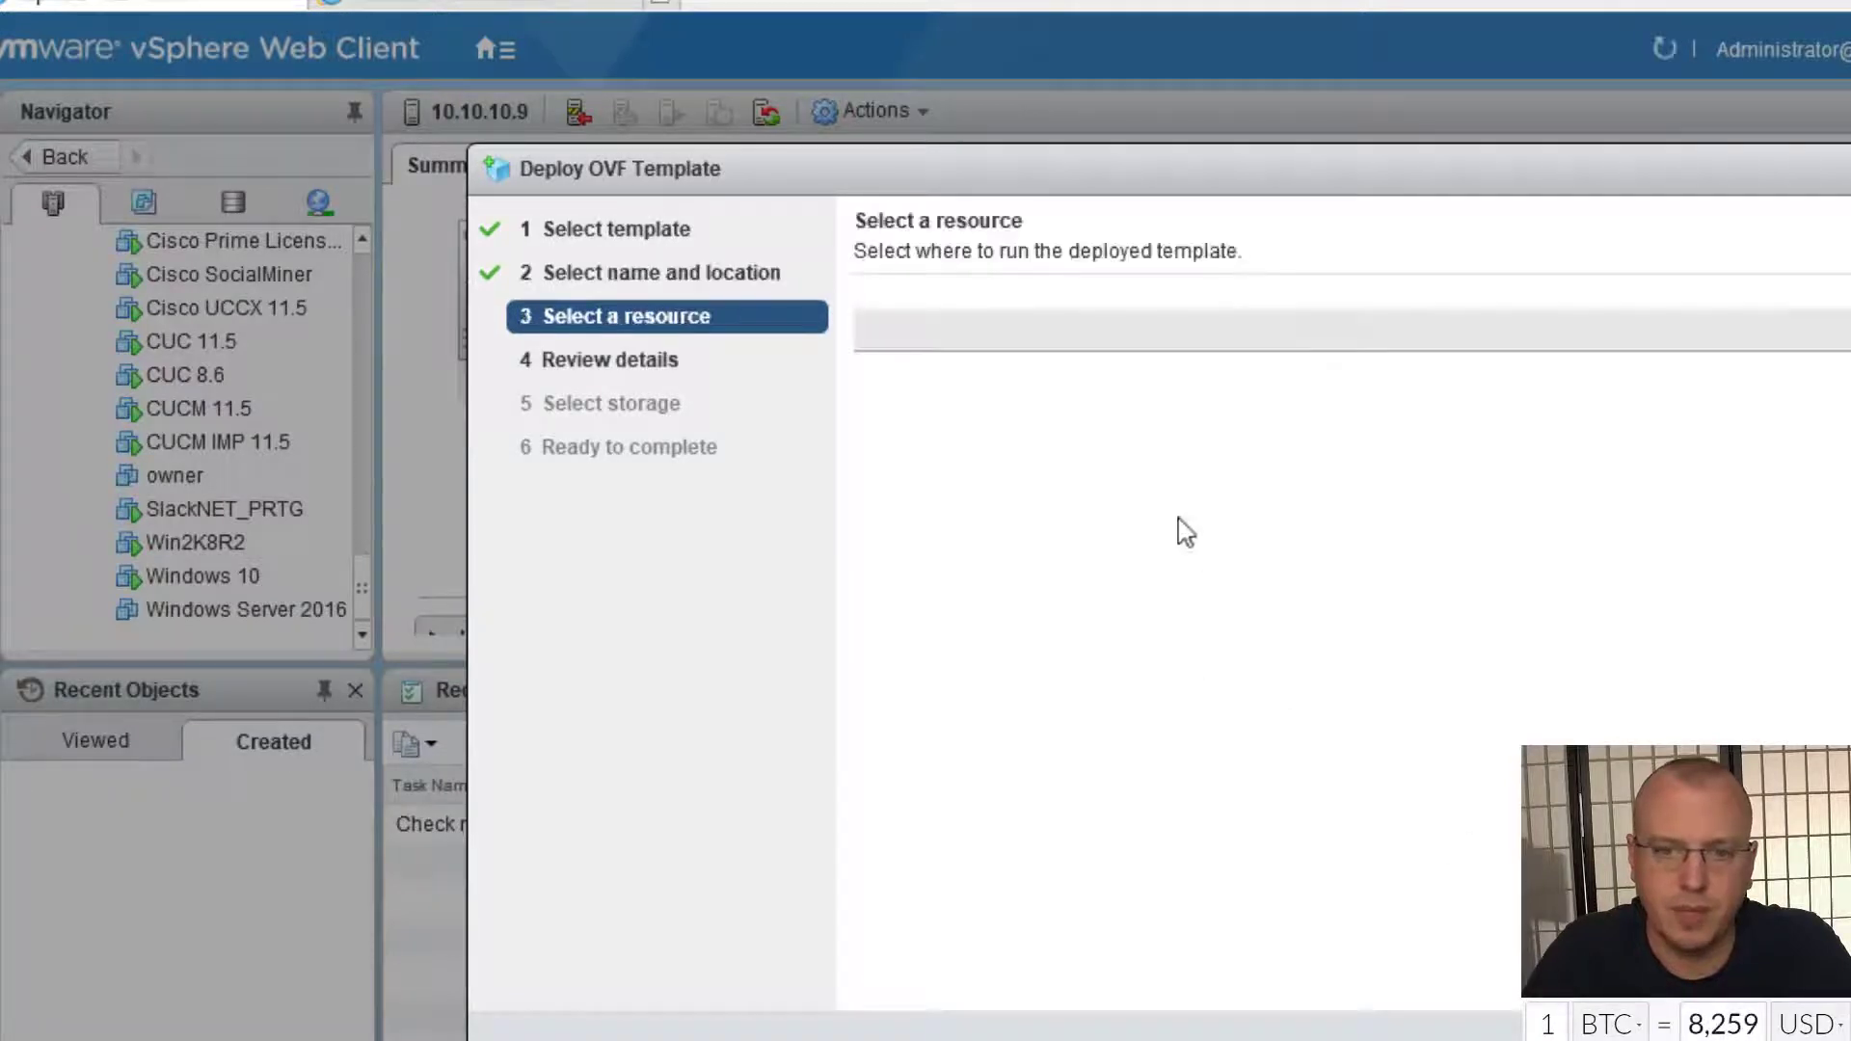
pyautogui.click(1061, 487)
pyautogui.press('Return')
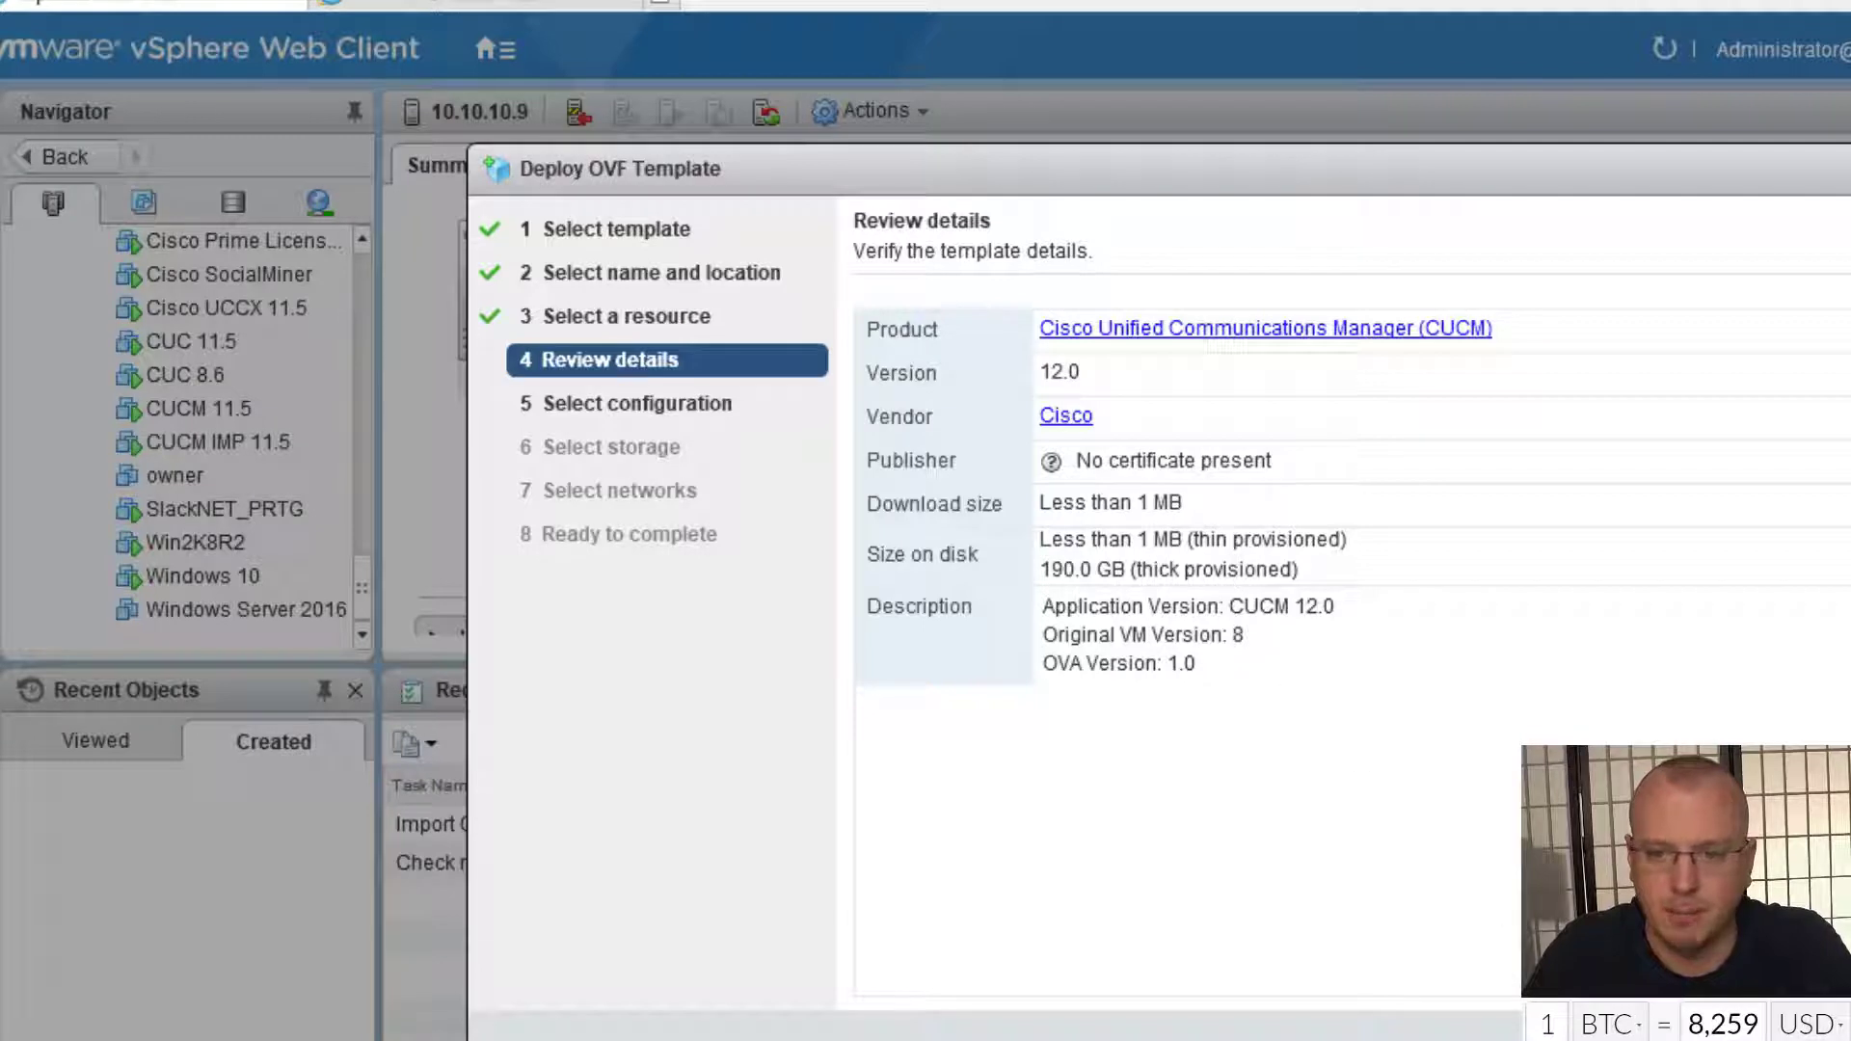
# Choose the CUCM 2500 user node configuration and highlight its 80 GB disk size
pyautogui.press('Return')
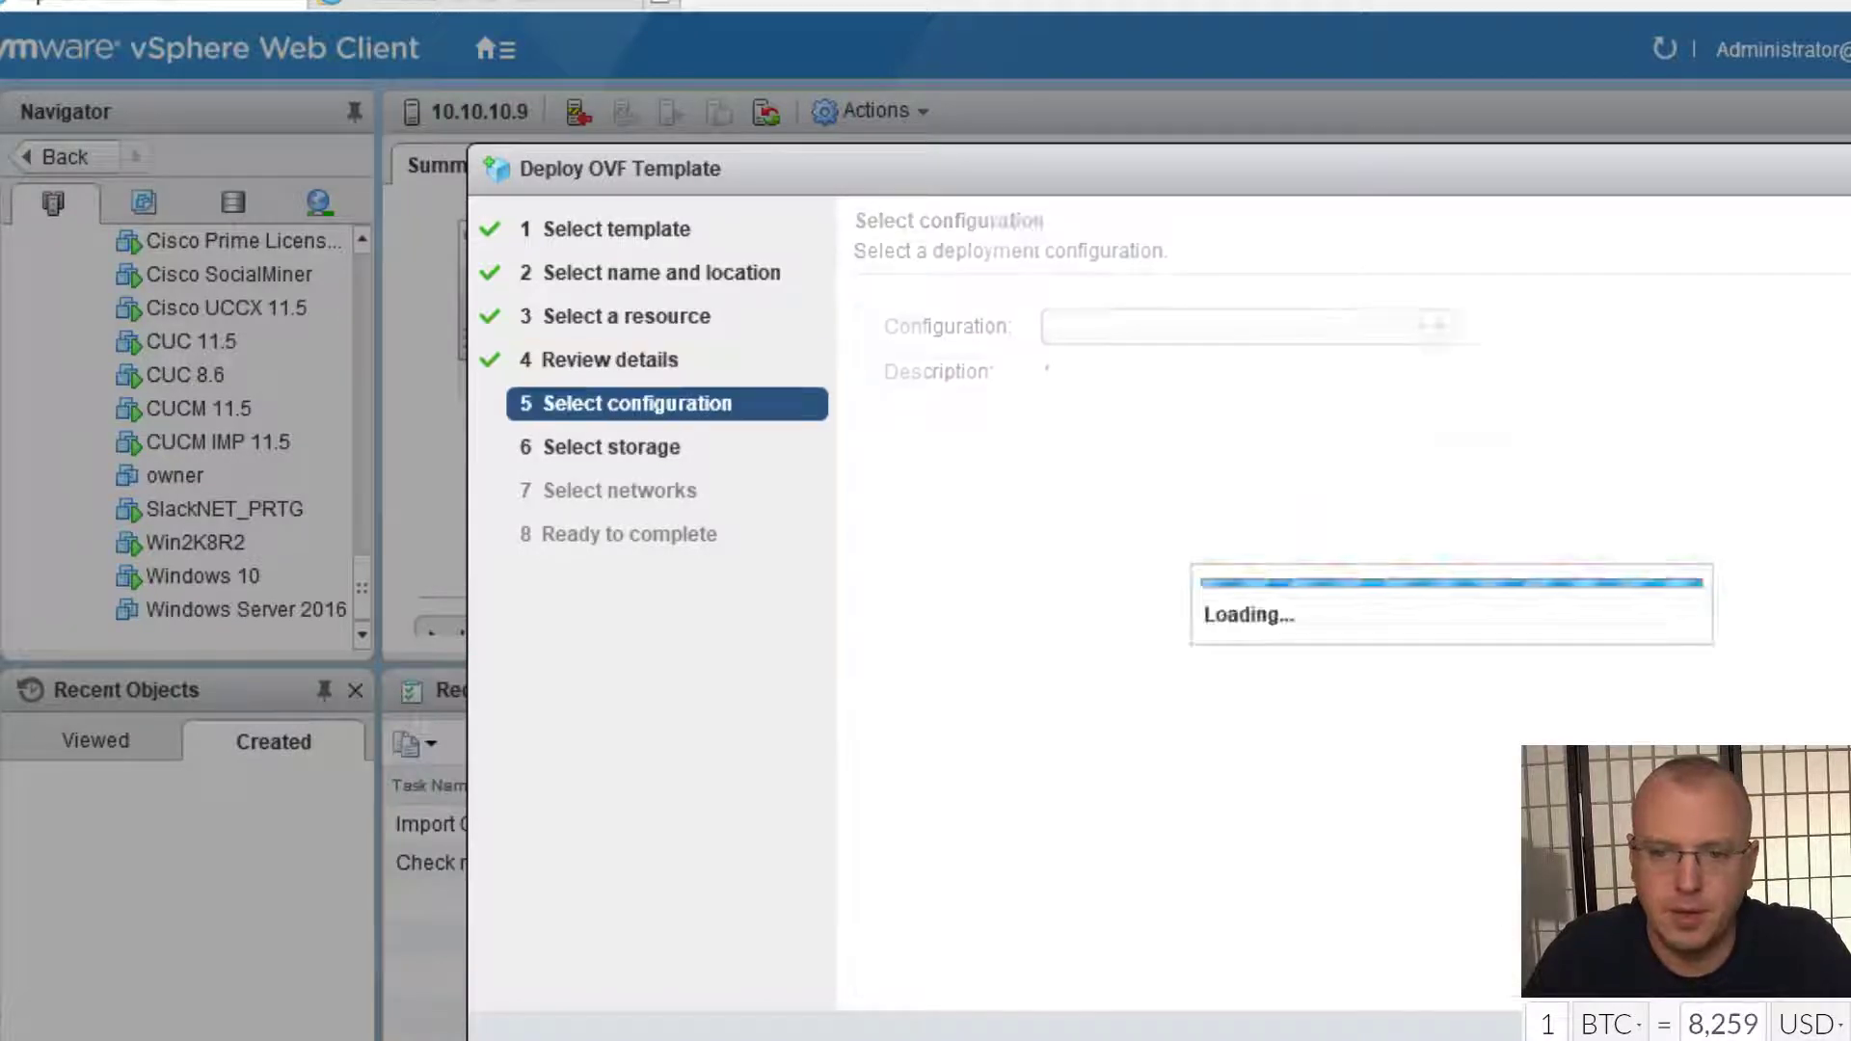
pyautogui.click(1369, 328)
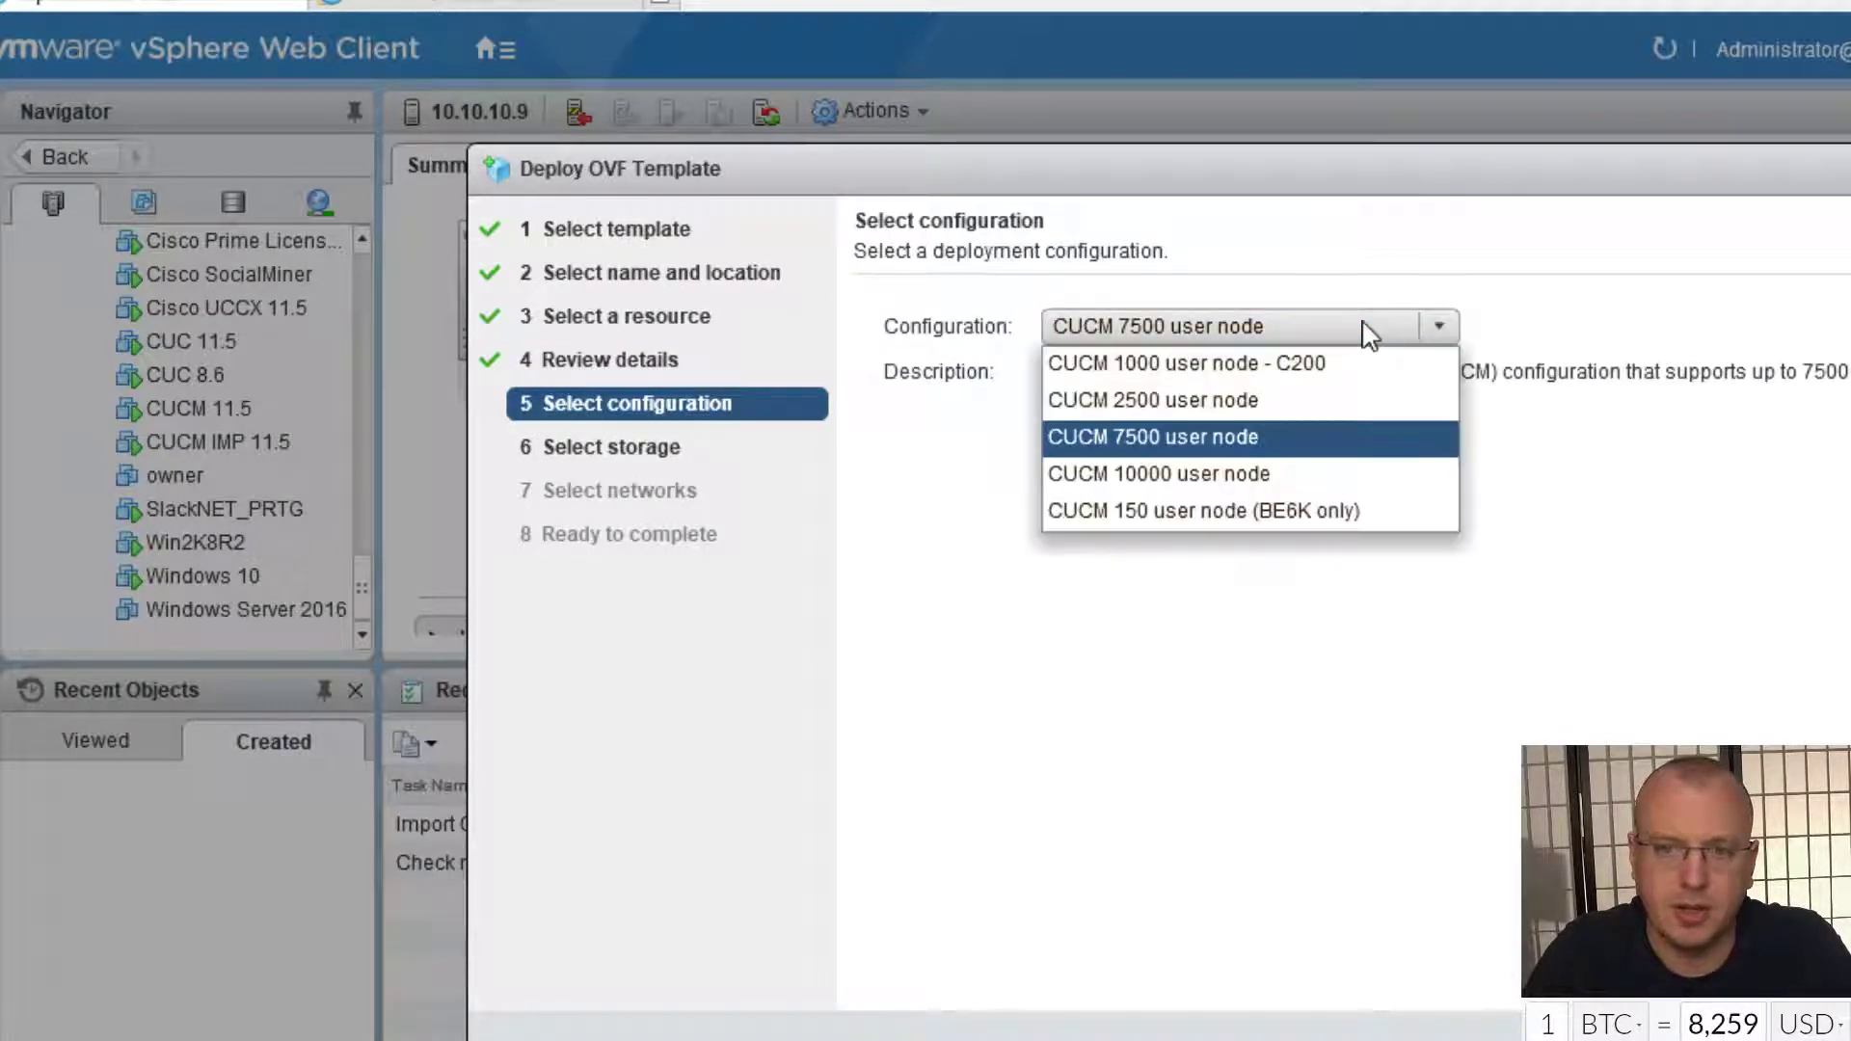
pyautogui.click(1369, 417)
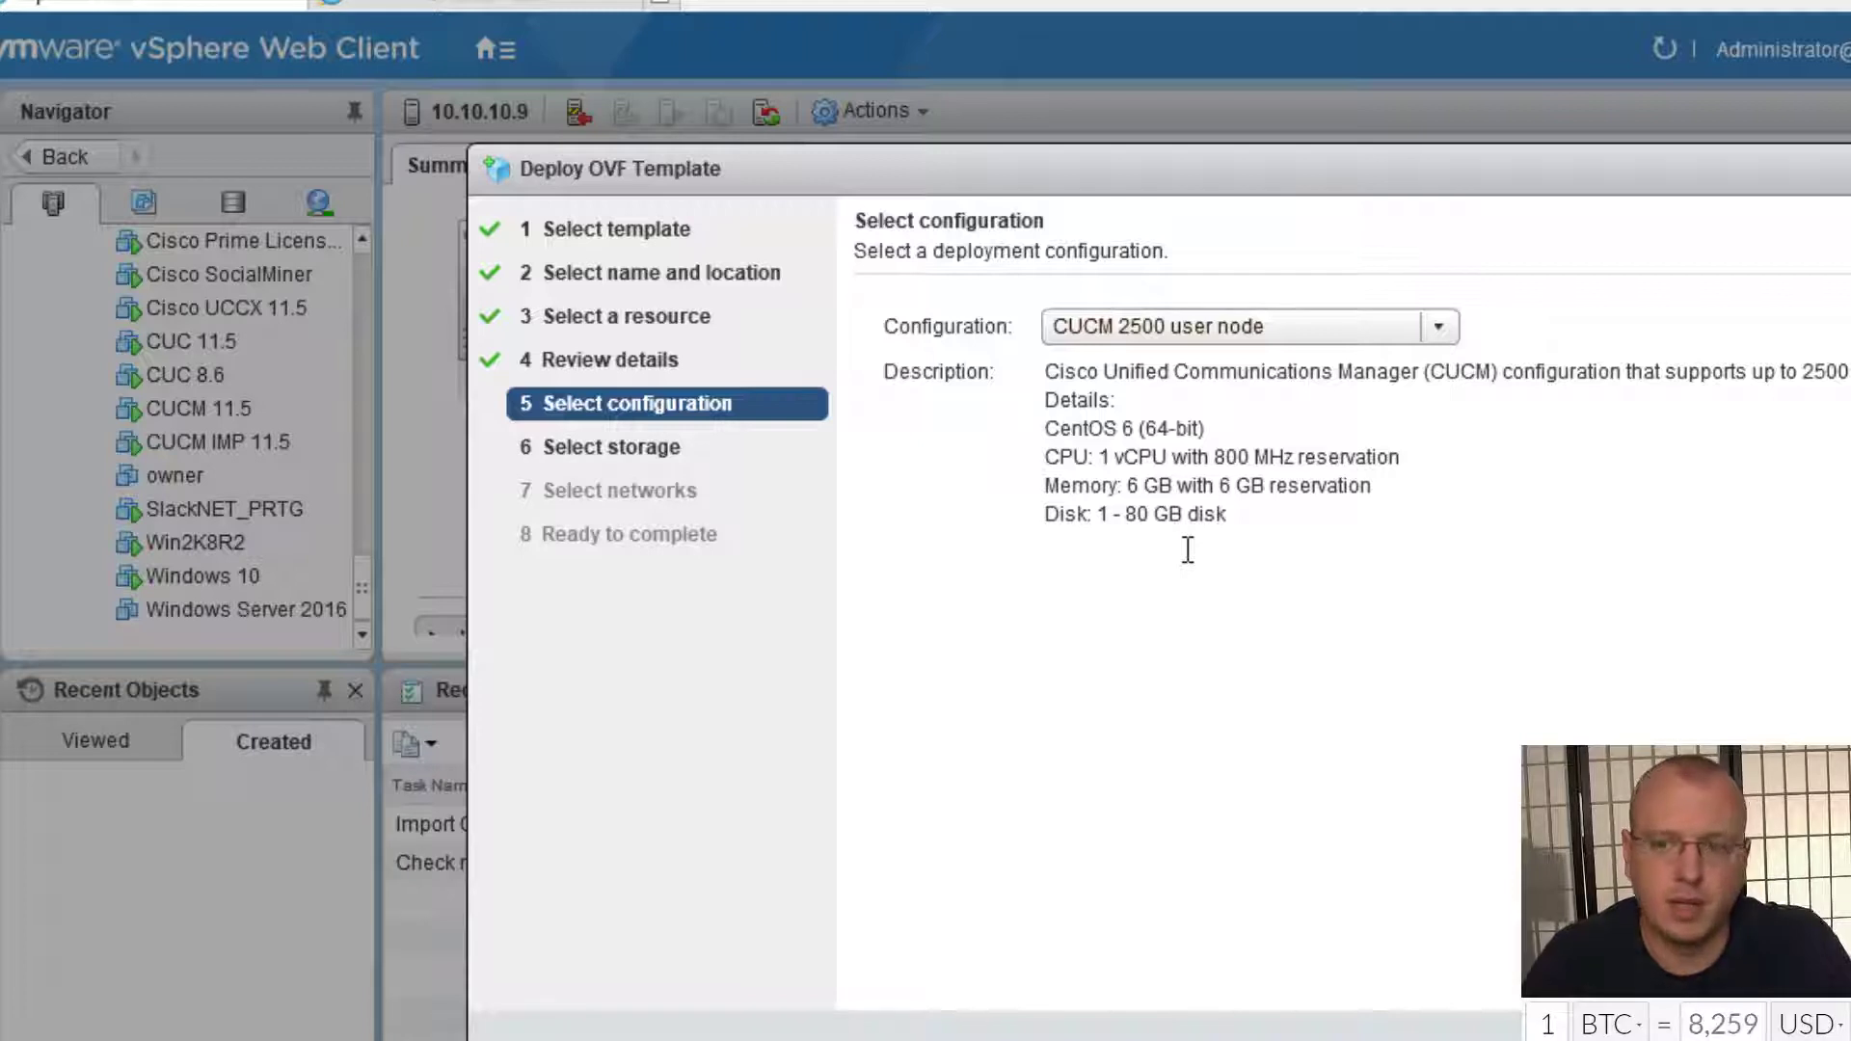
pyautogui.doubleClick(1138, 514)
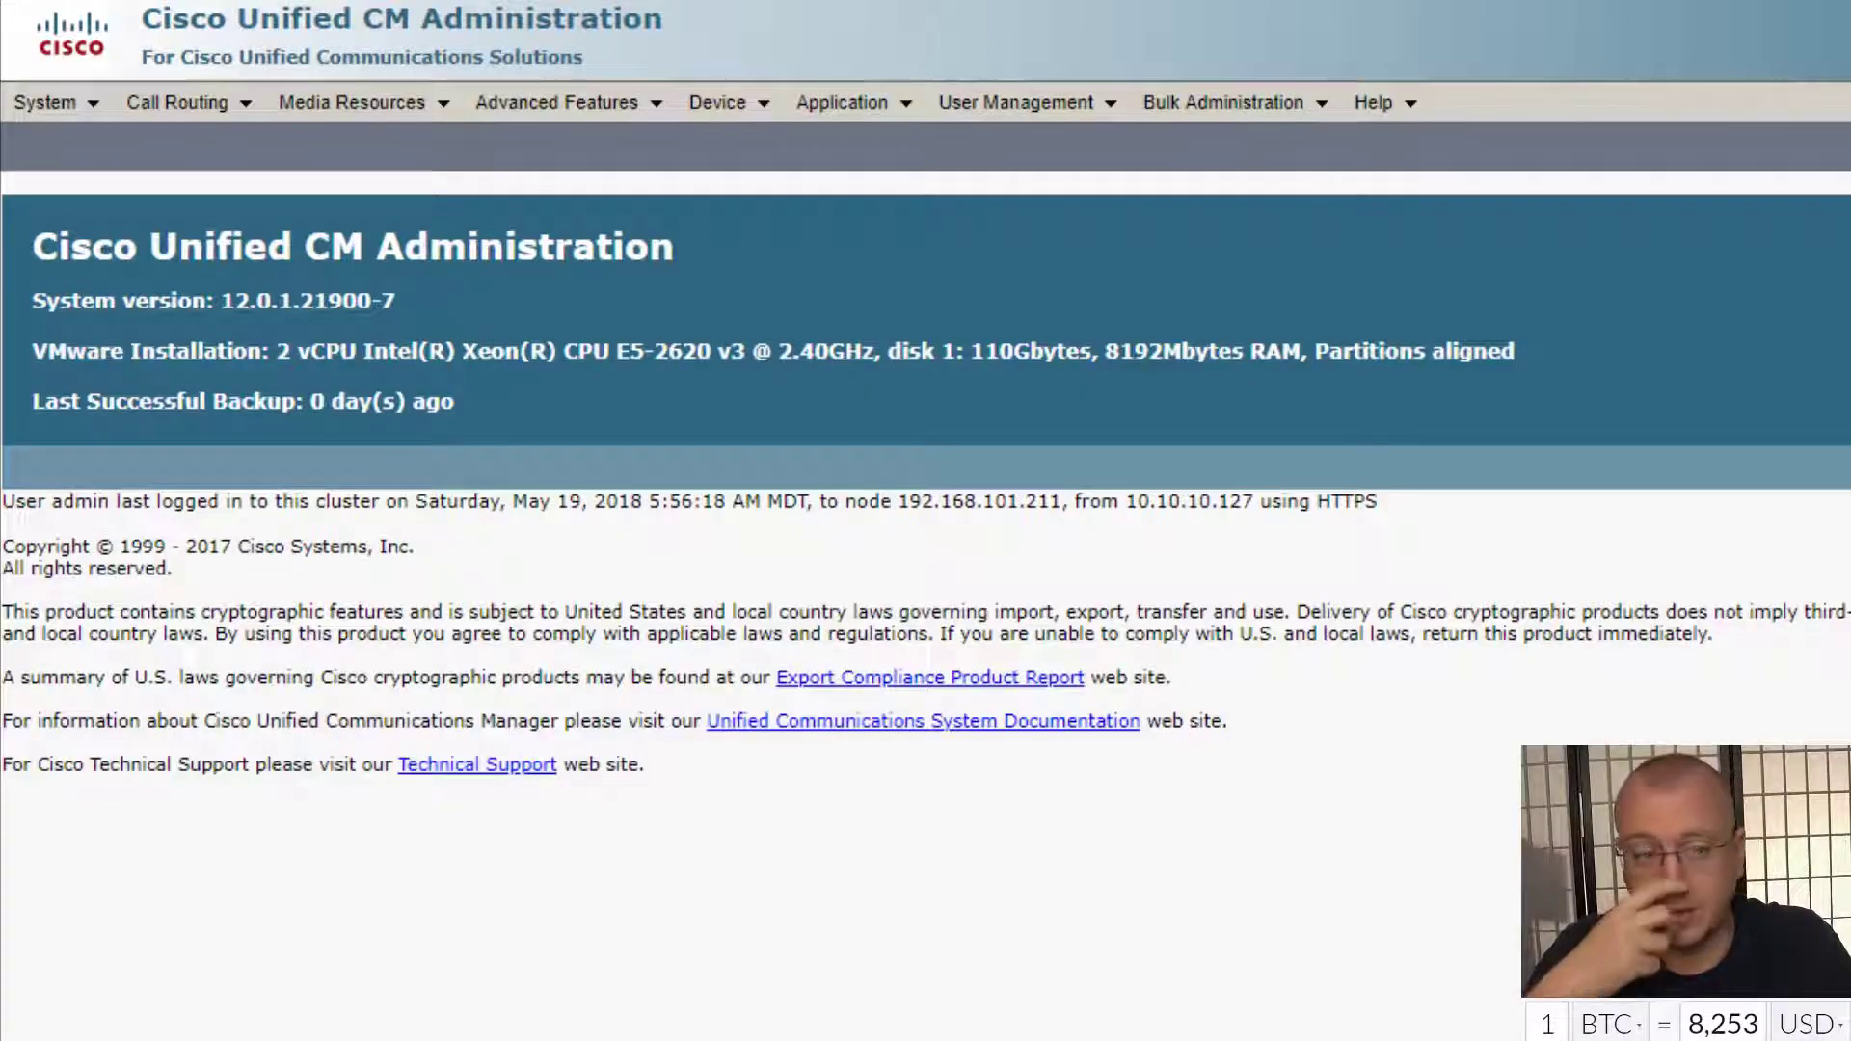
# Go to System > Licensing > License Management to view the authorized Smart Licensing status
pyautogui.click(43, 104)
pyautogui.moveTo(243, 954)
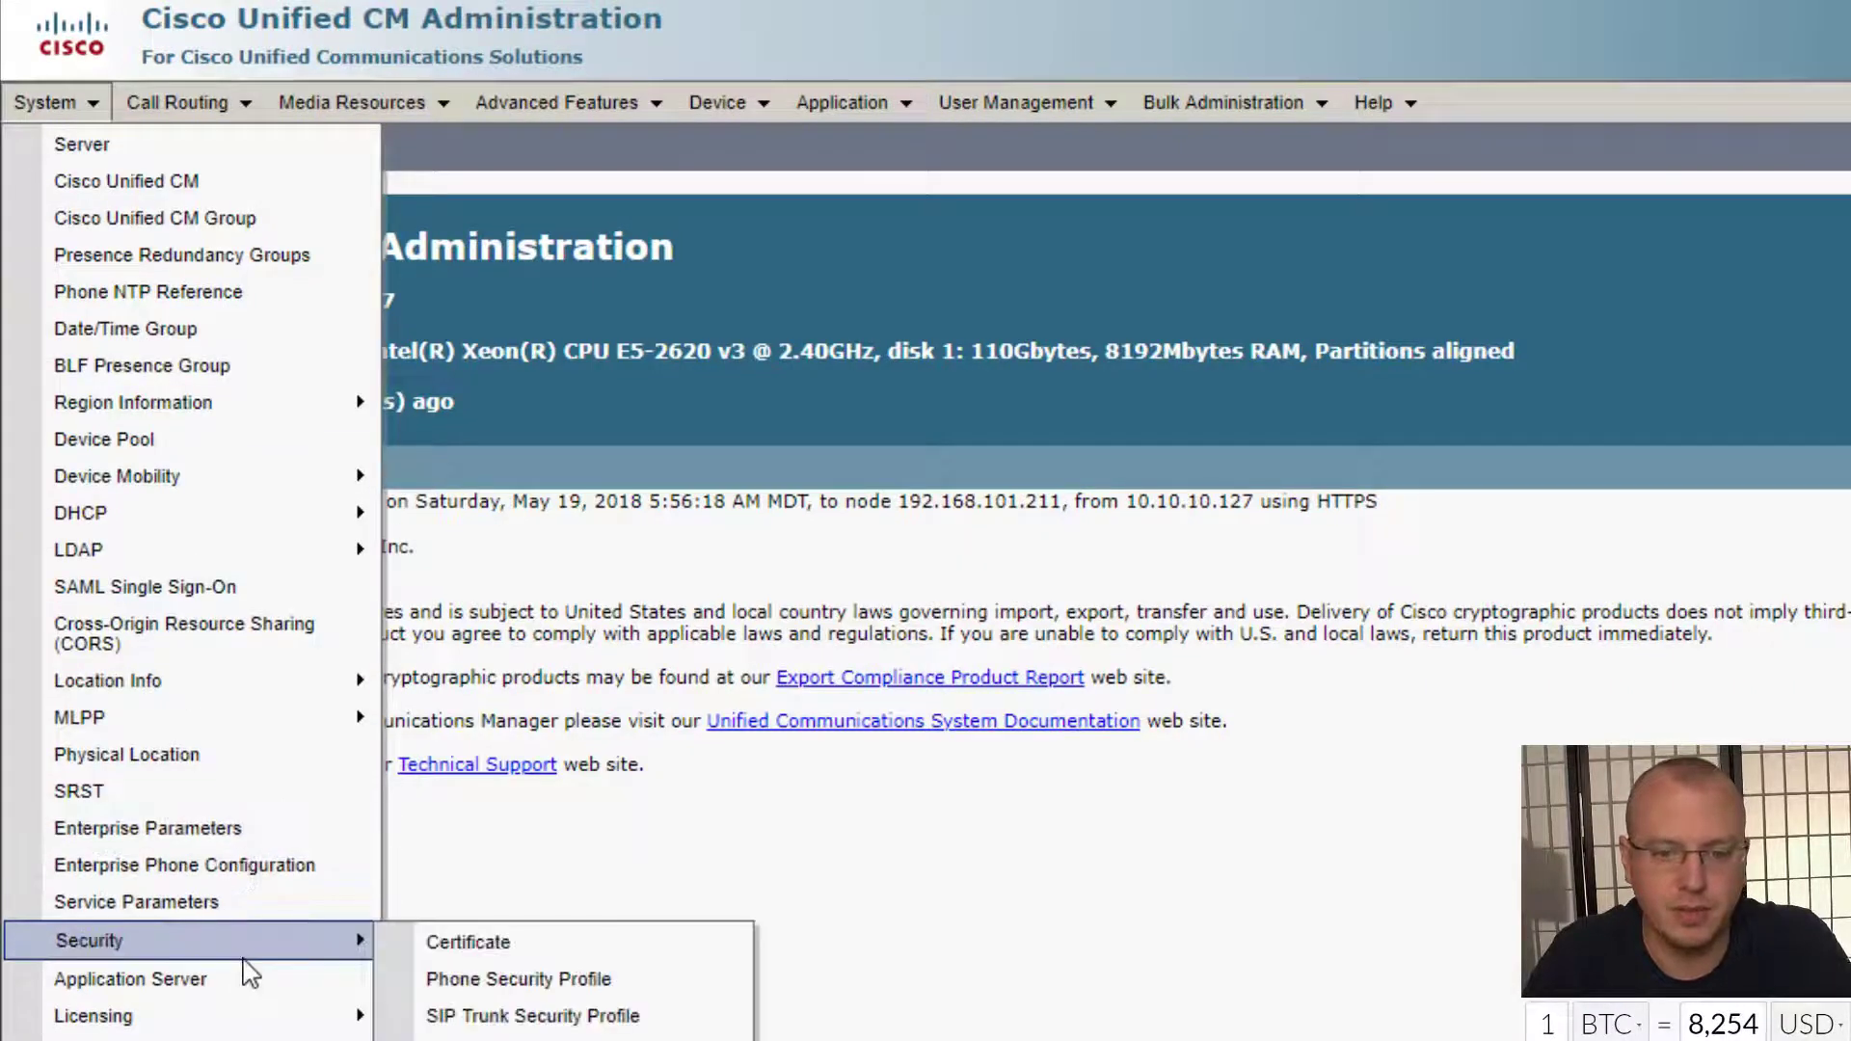
pyautogui.moveTo(351, 1013)
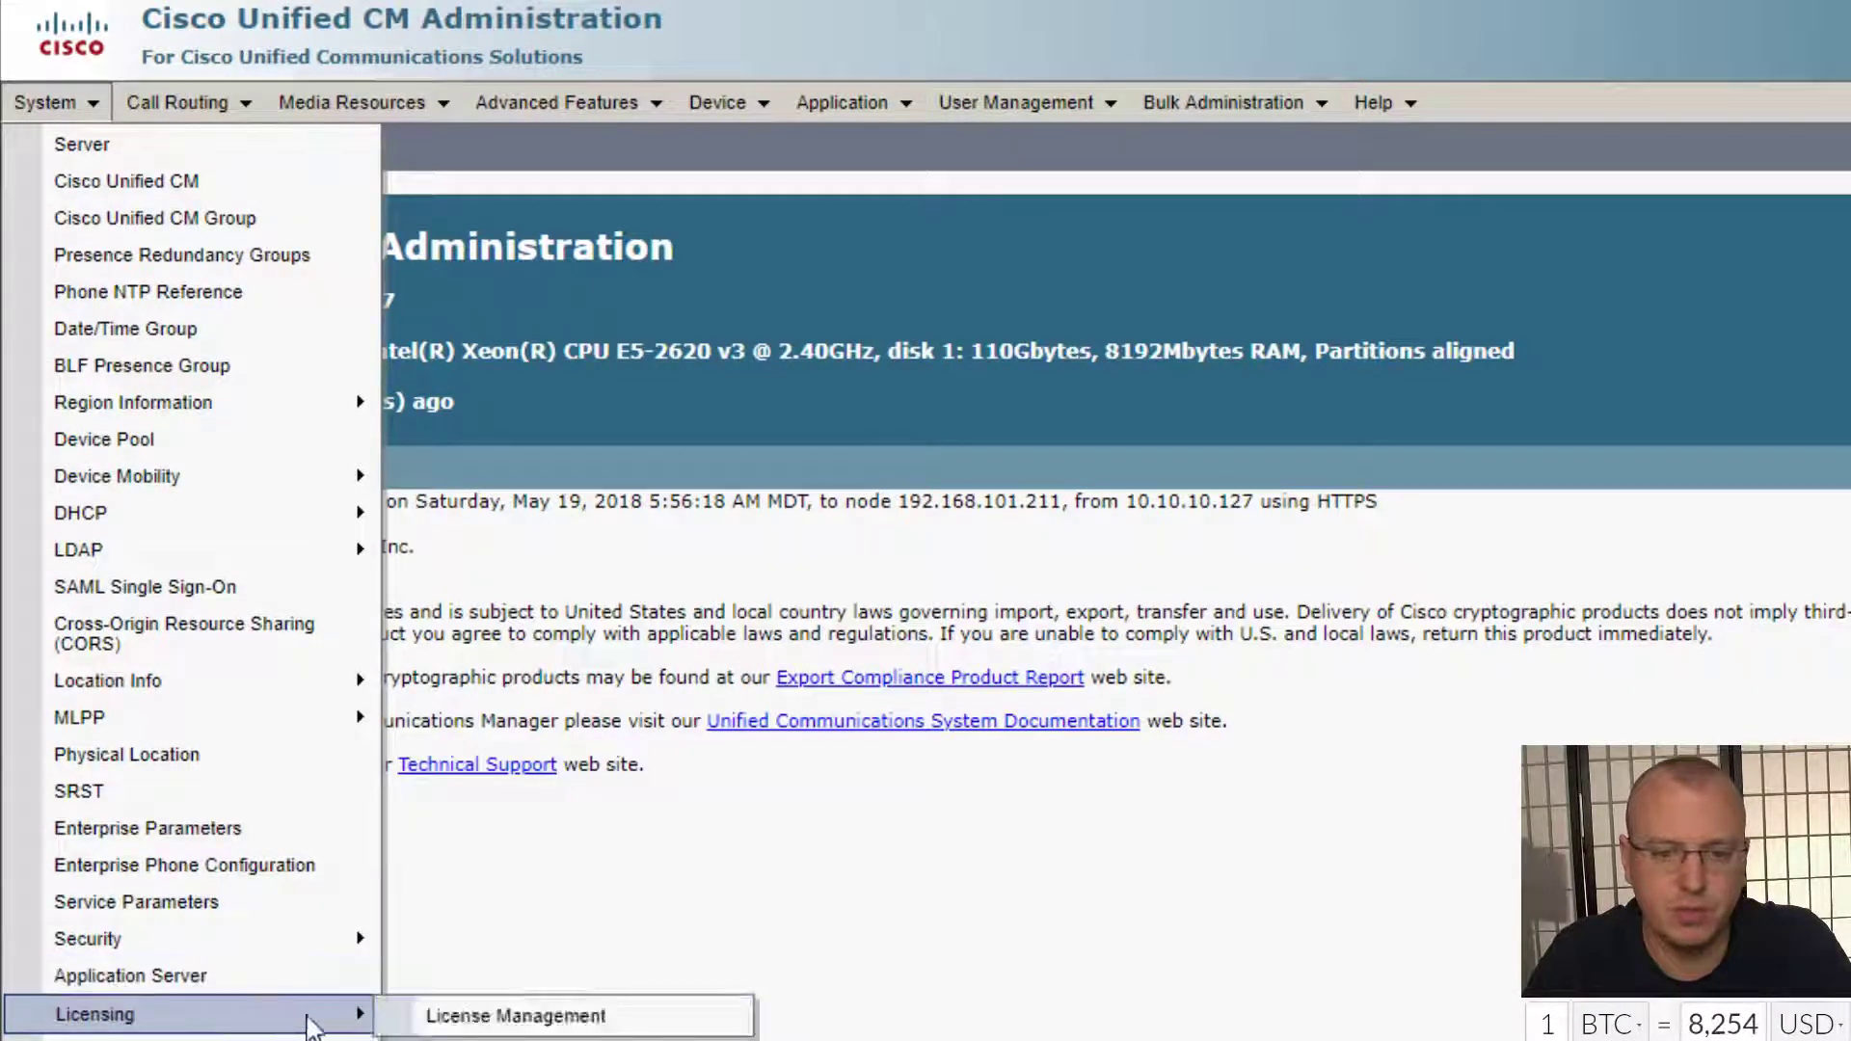
pyautogui.click(473, 1020)
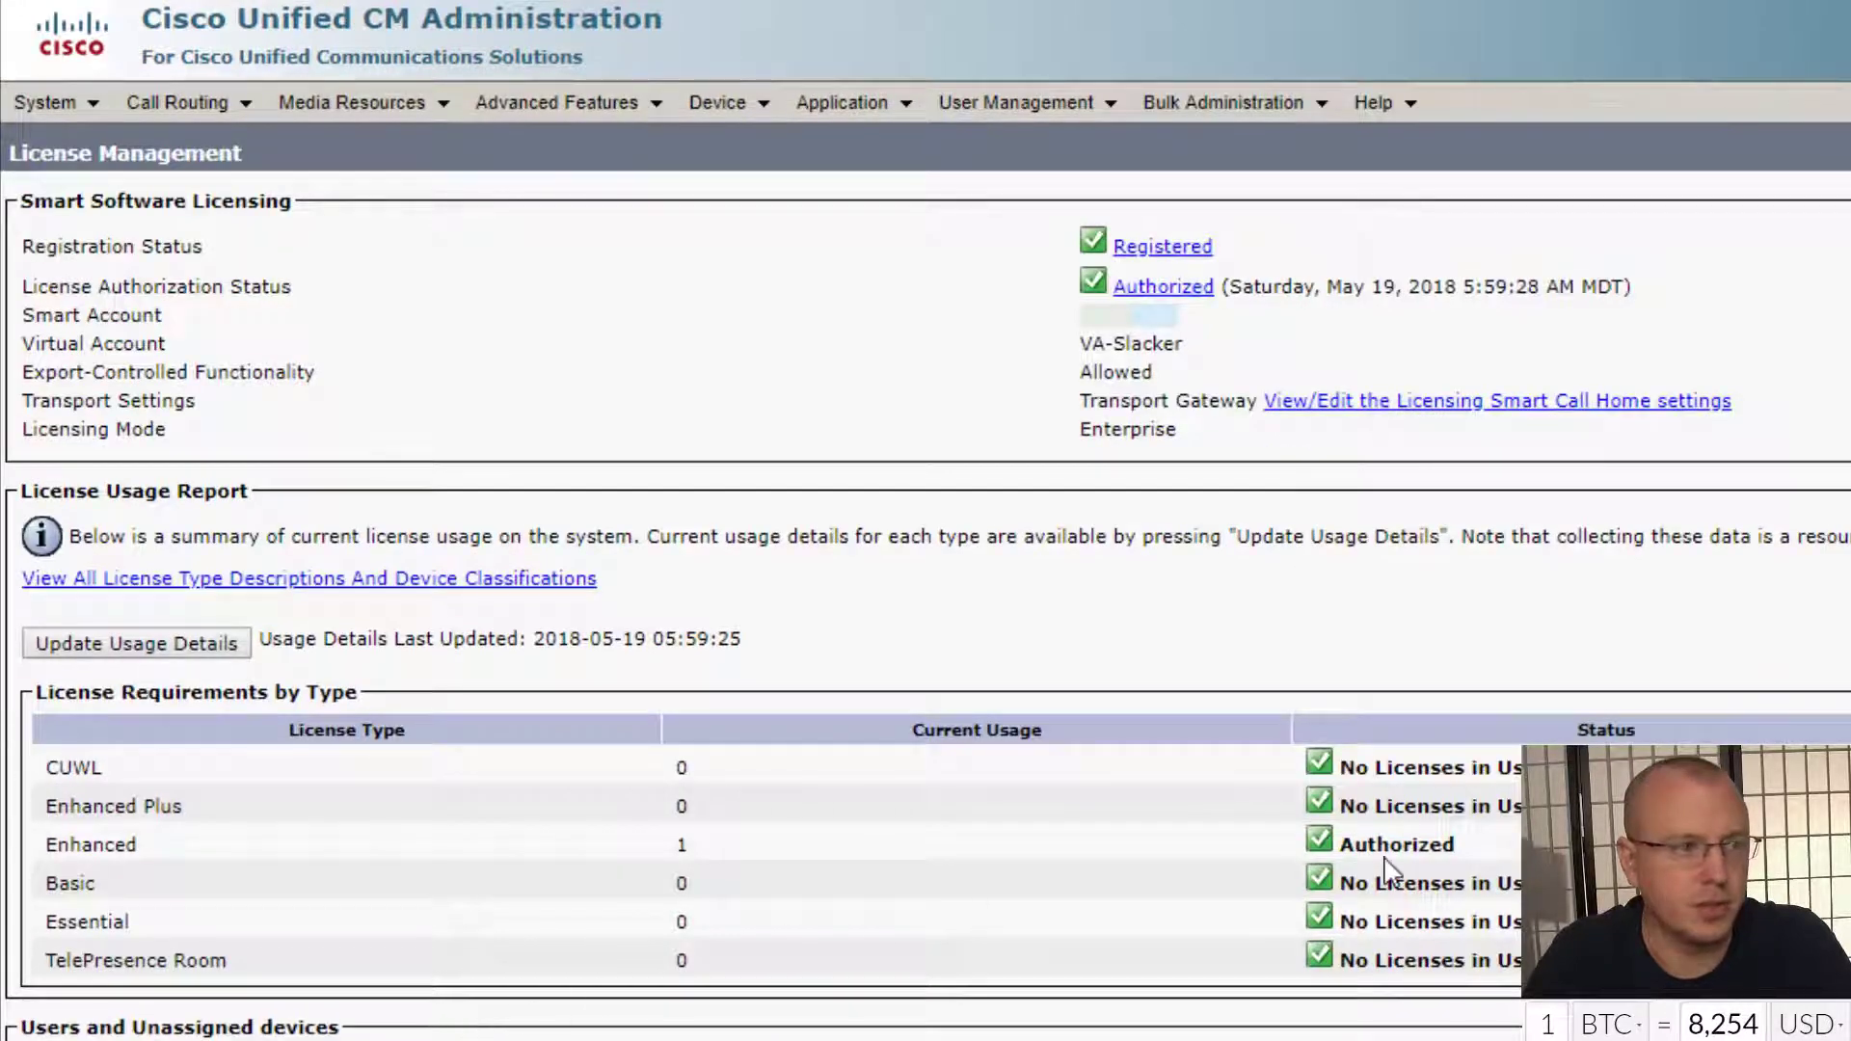
# Open the Smart Call Home settings and highlight the Transport Gateway URL ssms.collab.lab:8443
pyautogui.click(1706, 401)
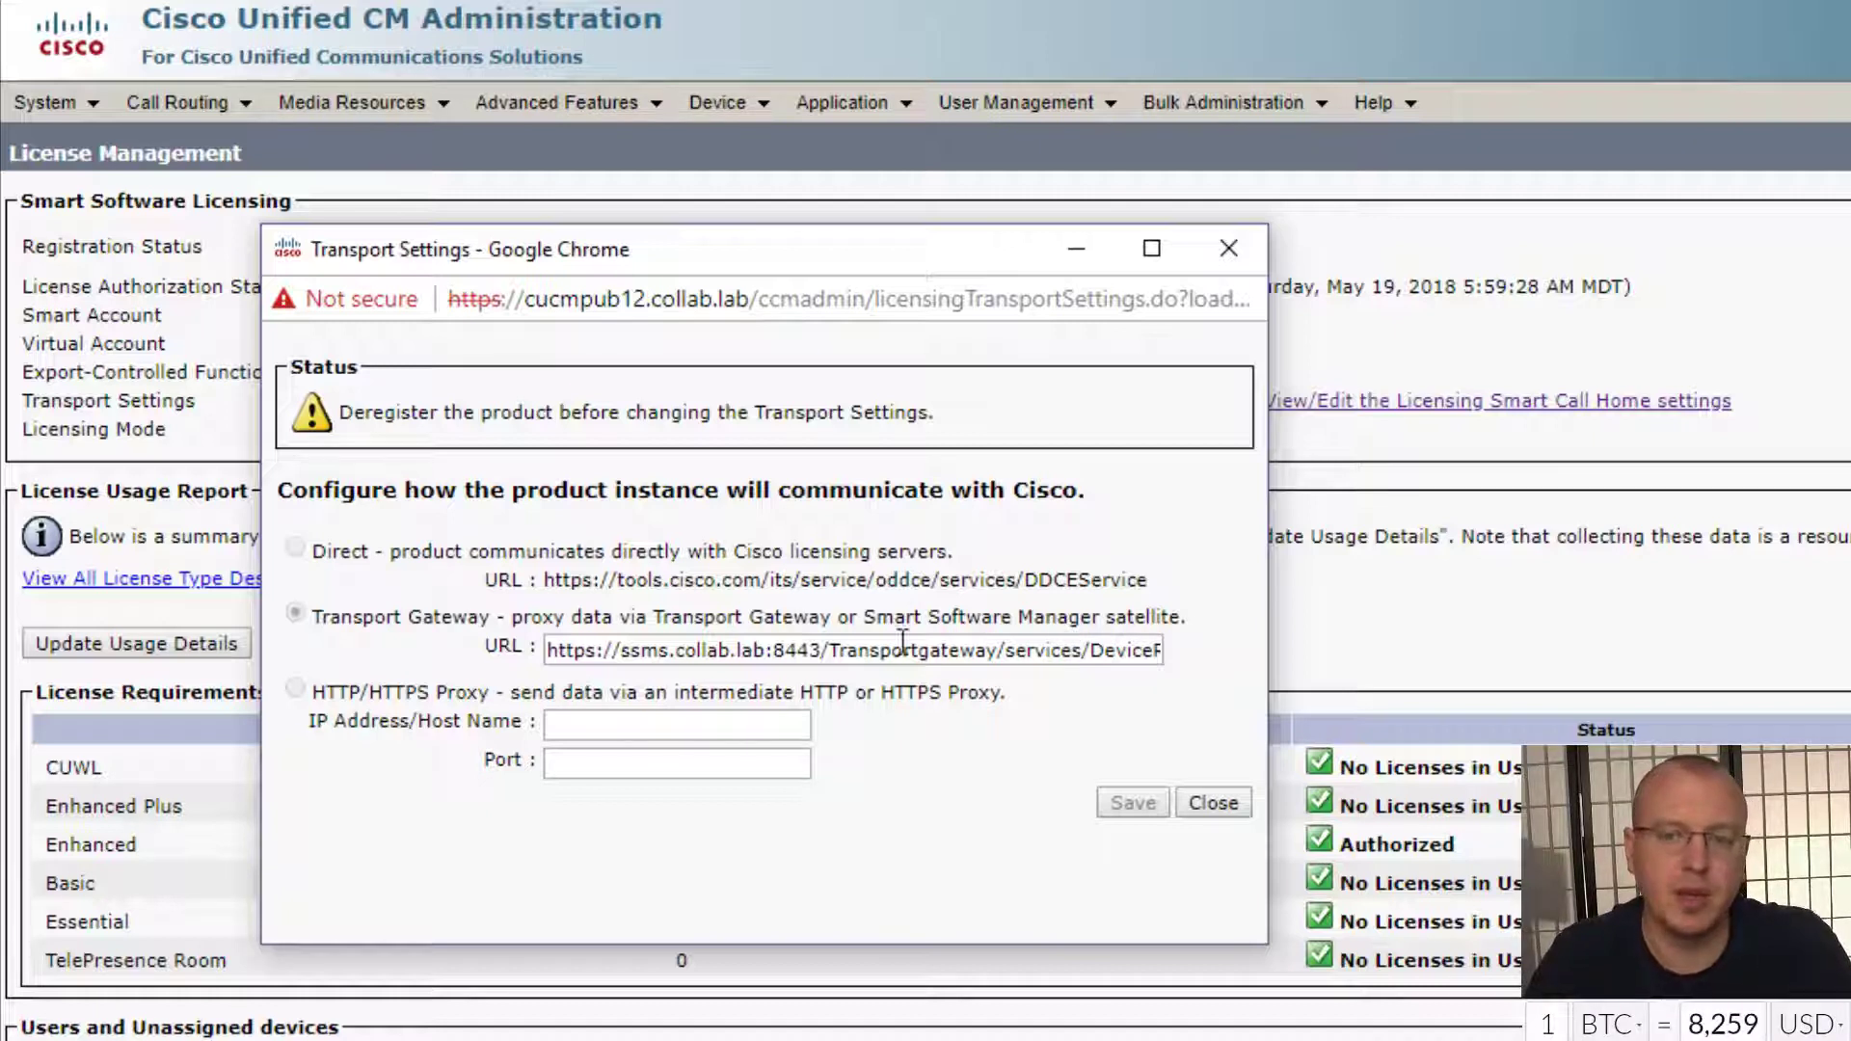
pyautogui.moveTo(550, 651); pyautogui.dragTo(812, 652)
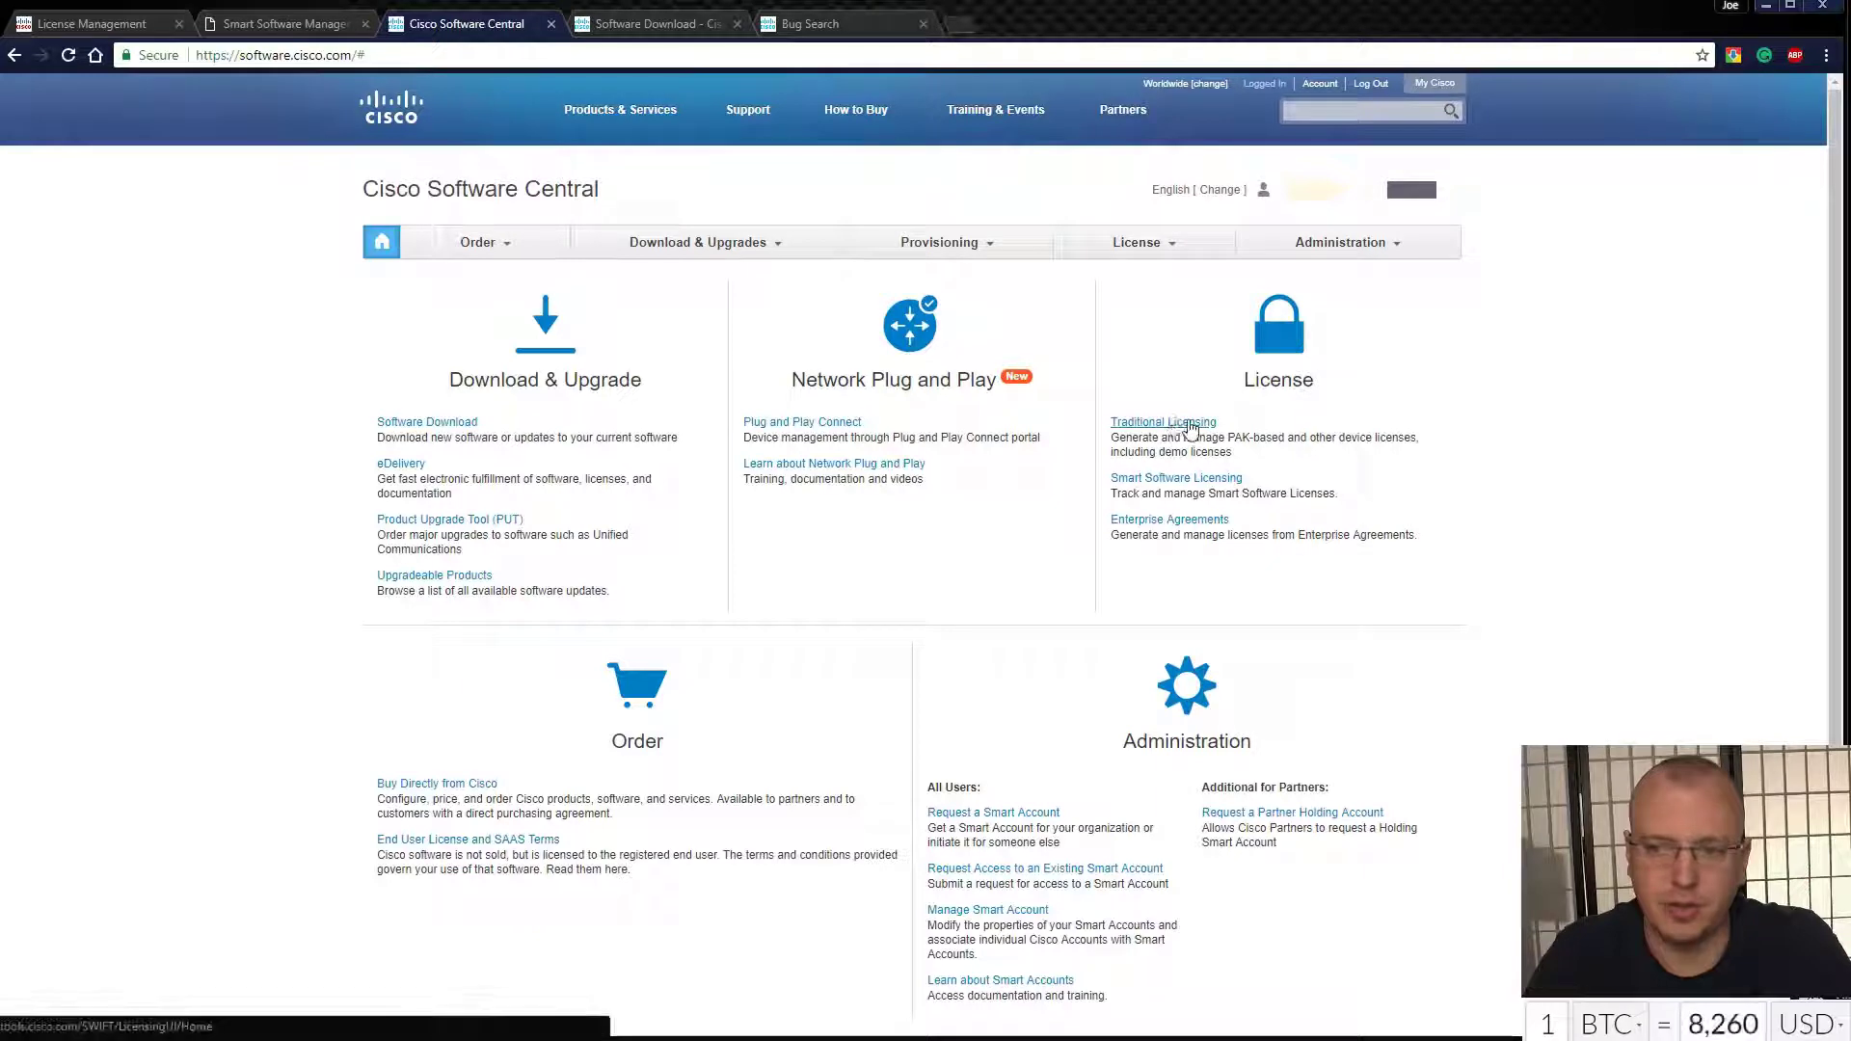
# Open the Smart Software Licensing Inventory and switch to the VA-Slacker virtual account
pyautogui.click(1210, 480)
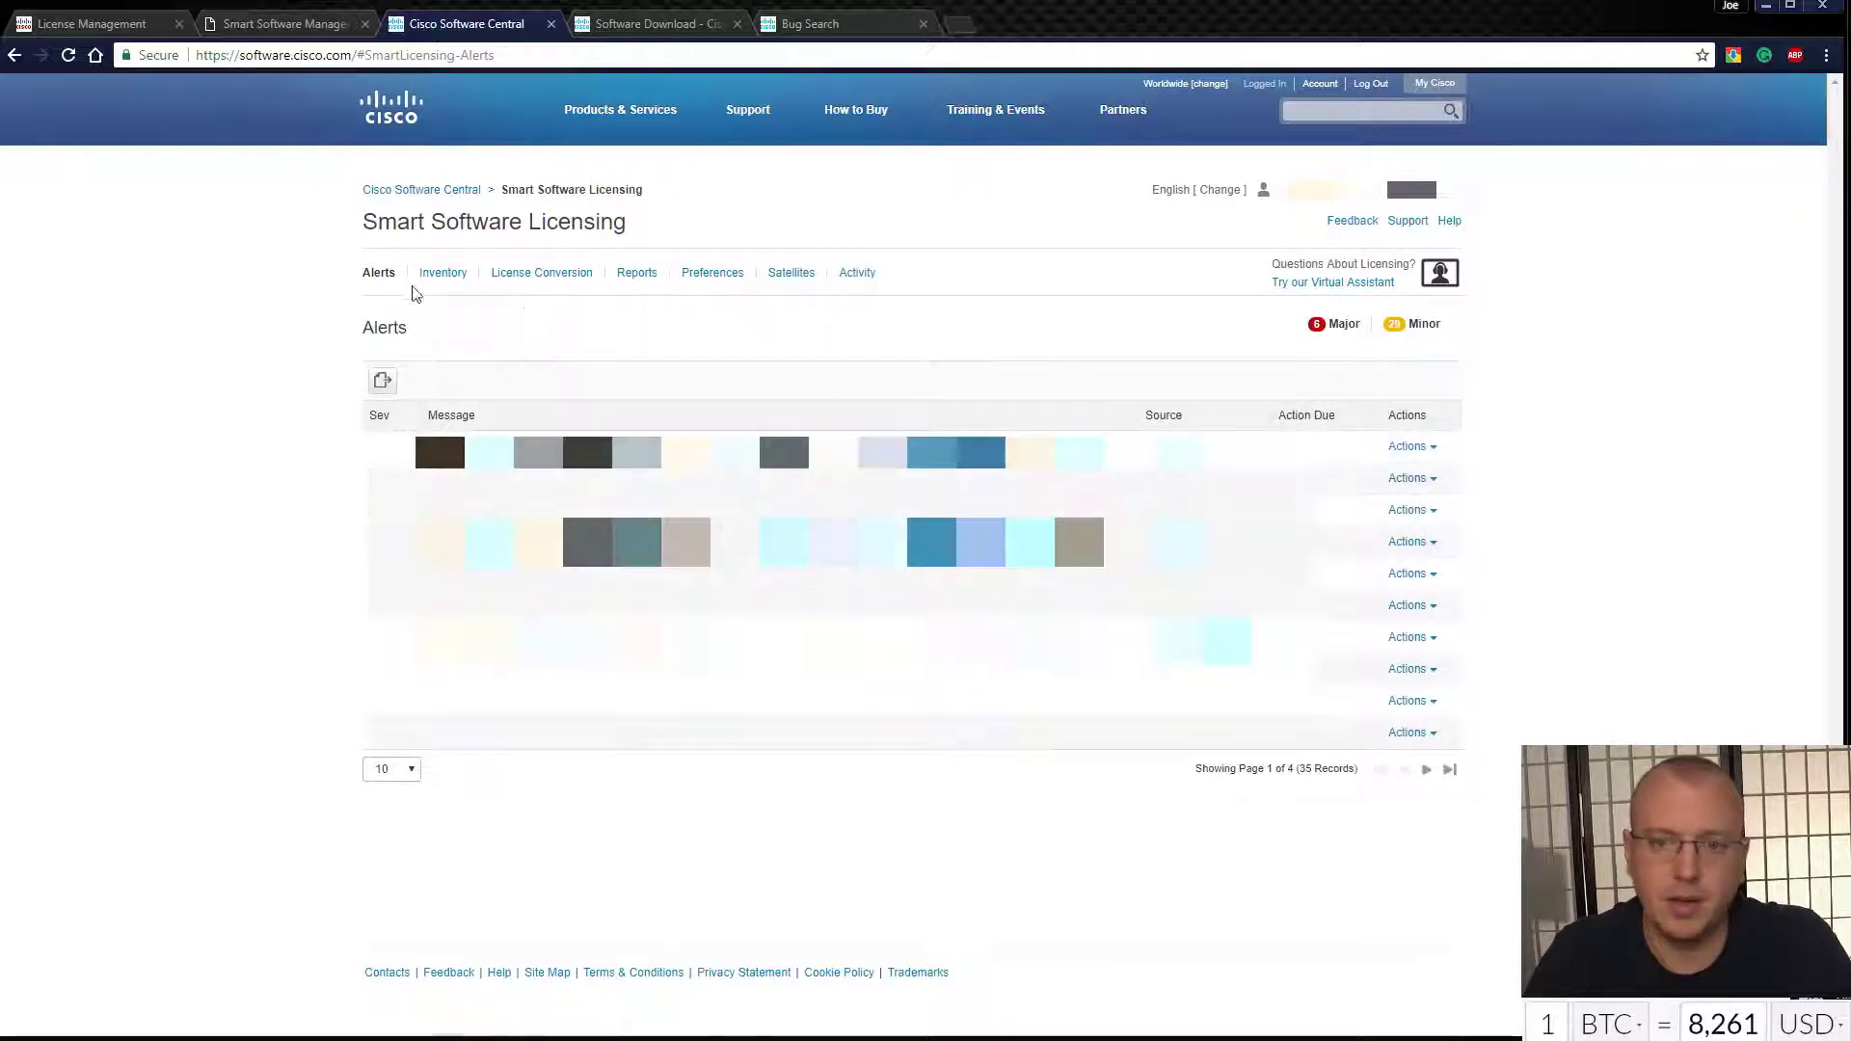
pyautogui.click(446, 276)
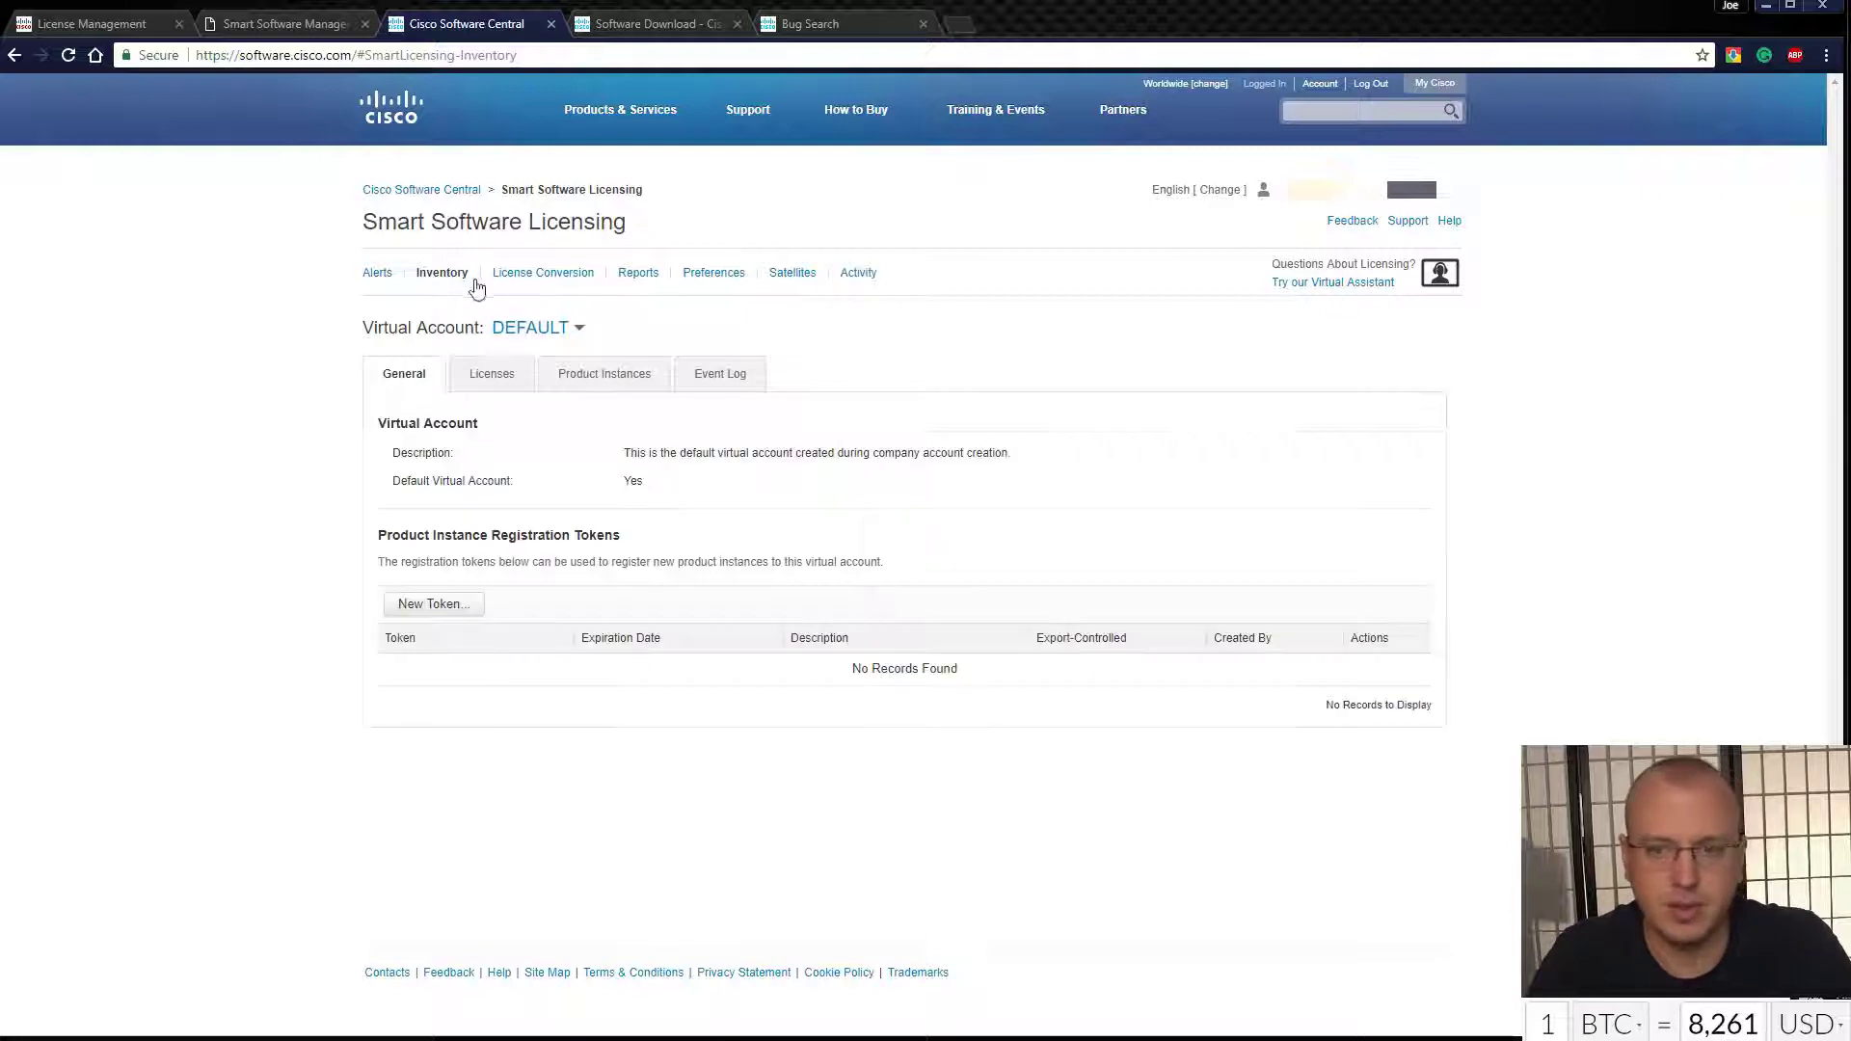
pyautogui.click(547, 330)
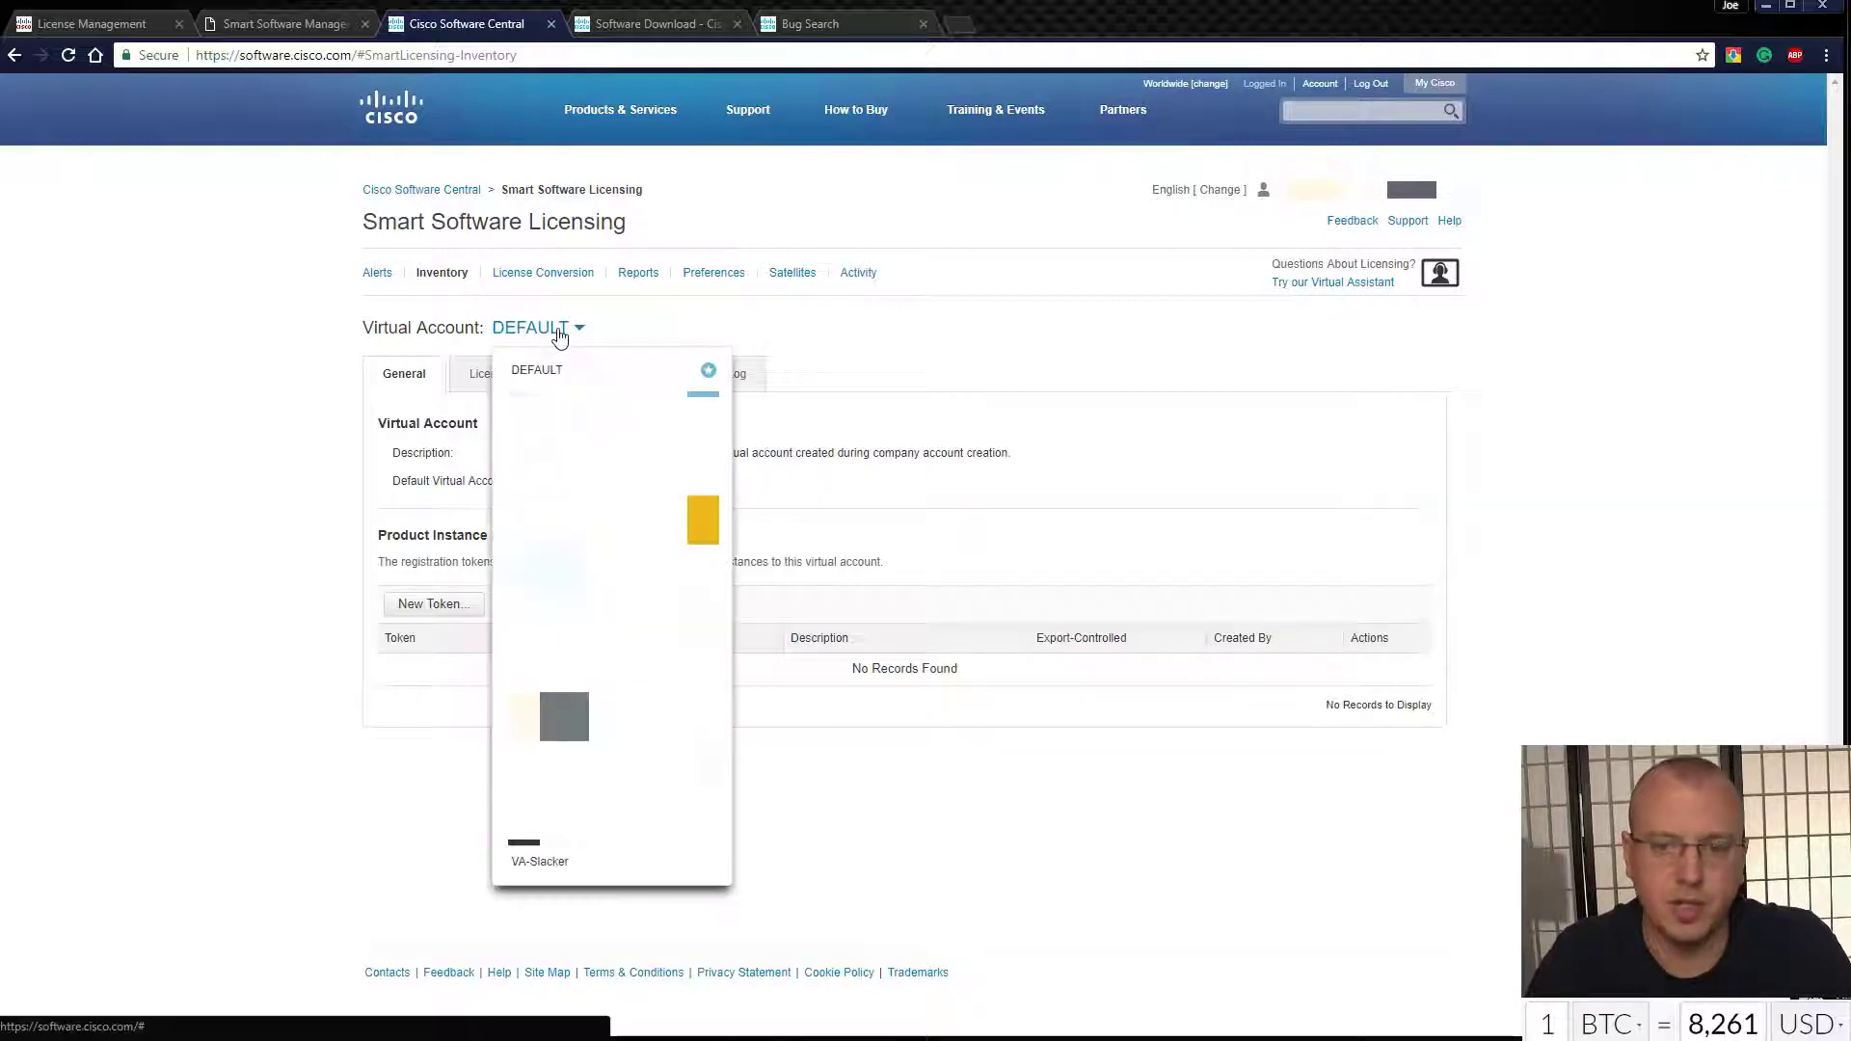
pyautogui.click(566, 868)
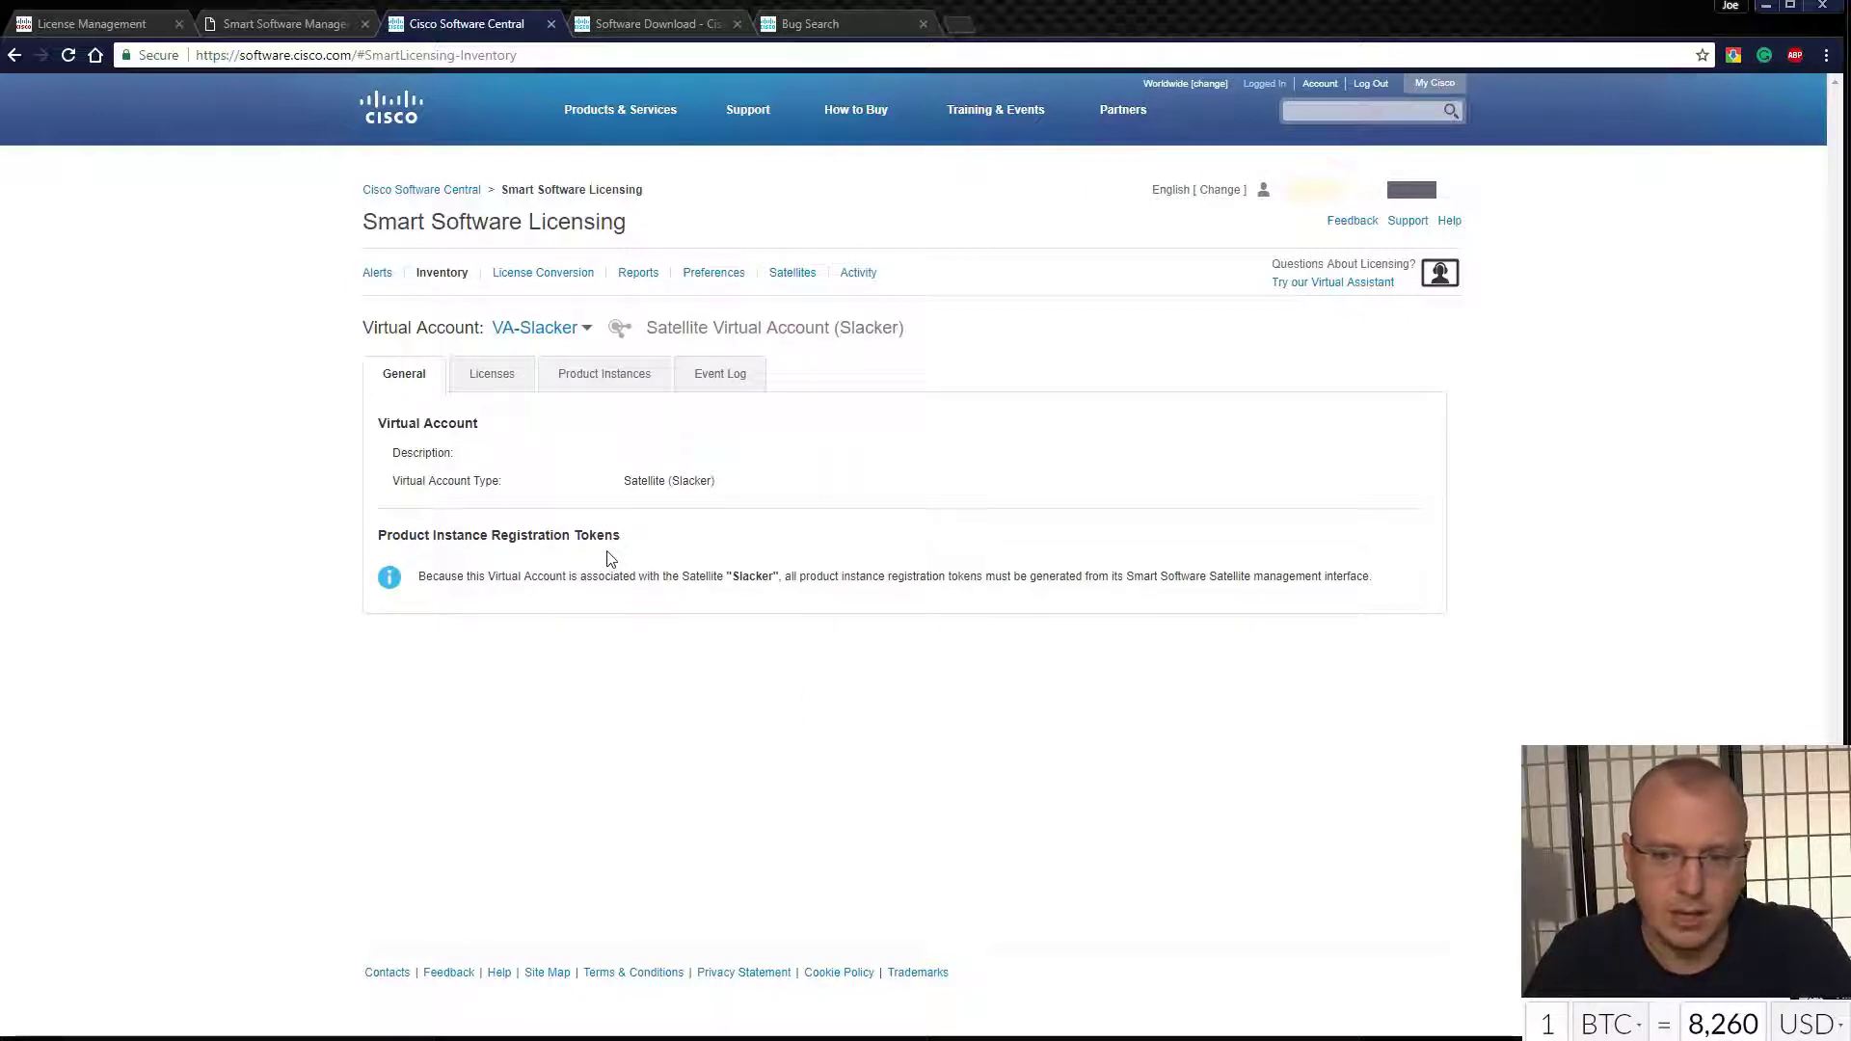
# Open the Licenses tab of the VA-Slacker satellite virtual account
pyautogui.click(492, 384)
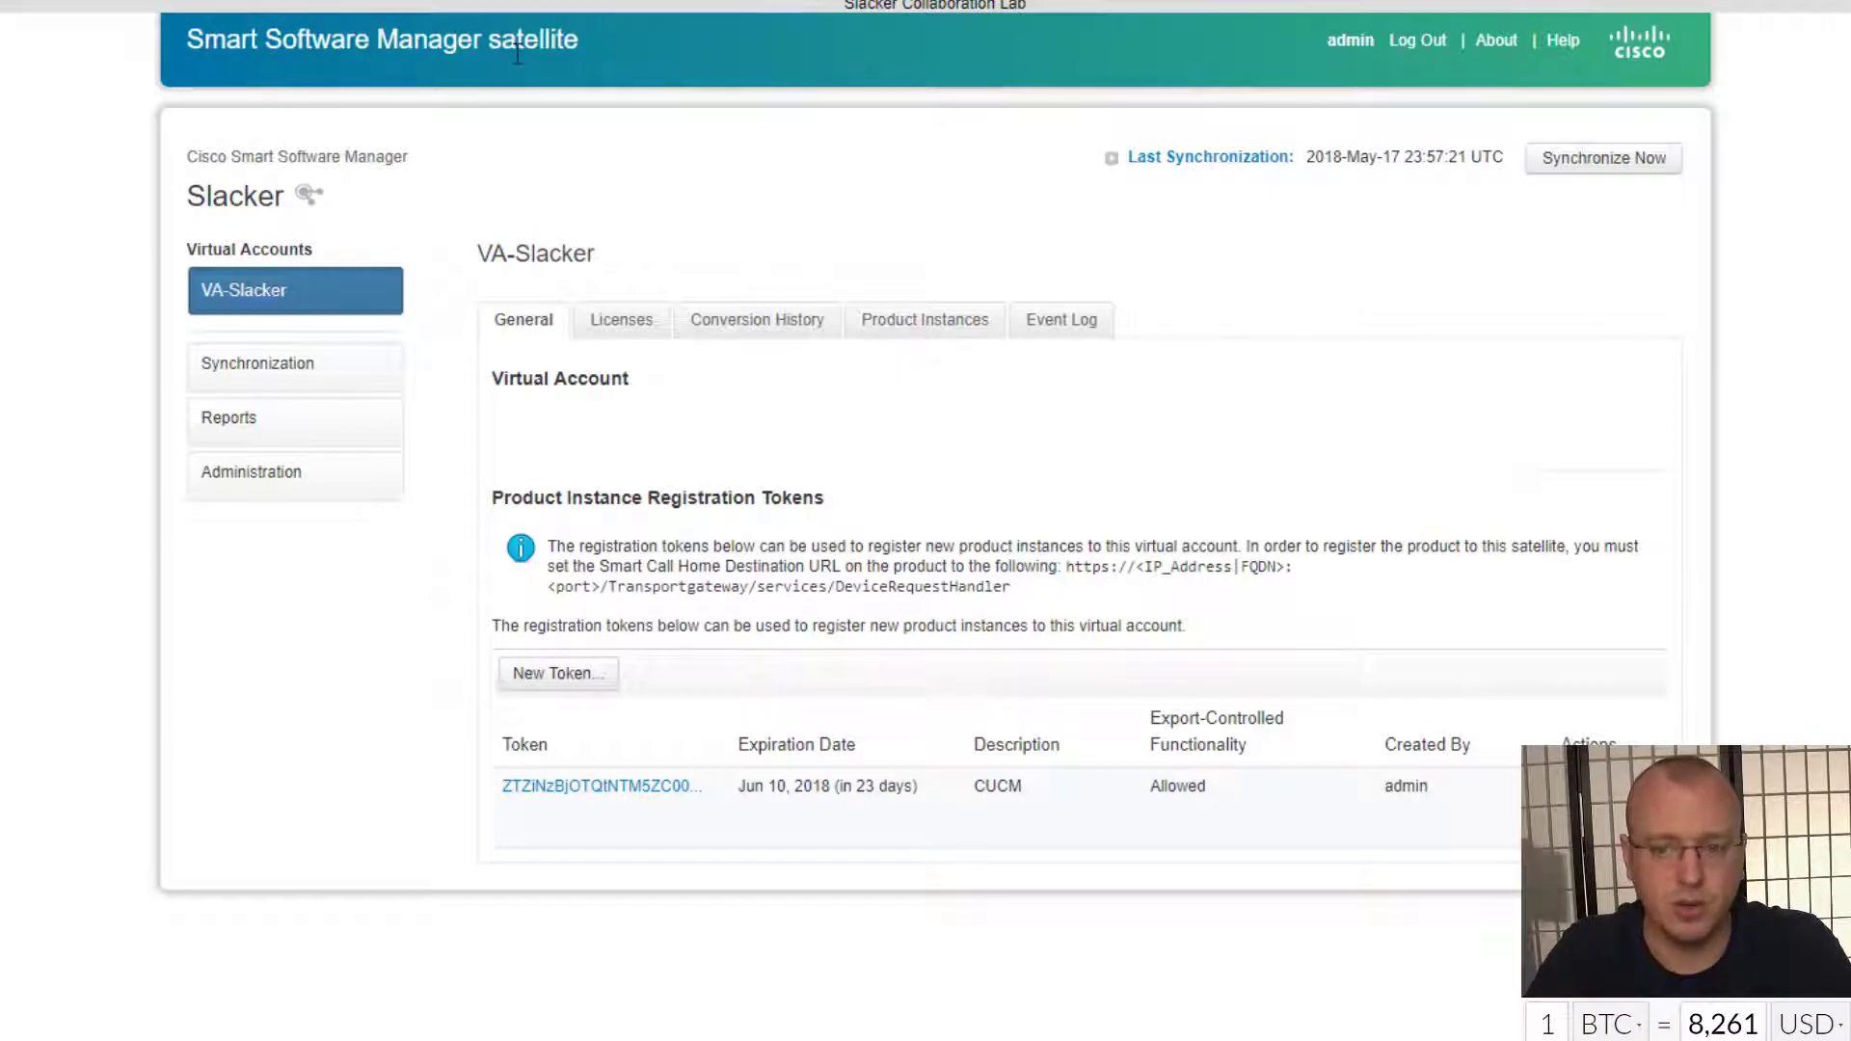
# List VA-Slacker's satellite licenses and highlight the 100 purchased UC Manager Enhanced licenses
pyautogui.click(630, 321)
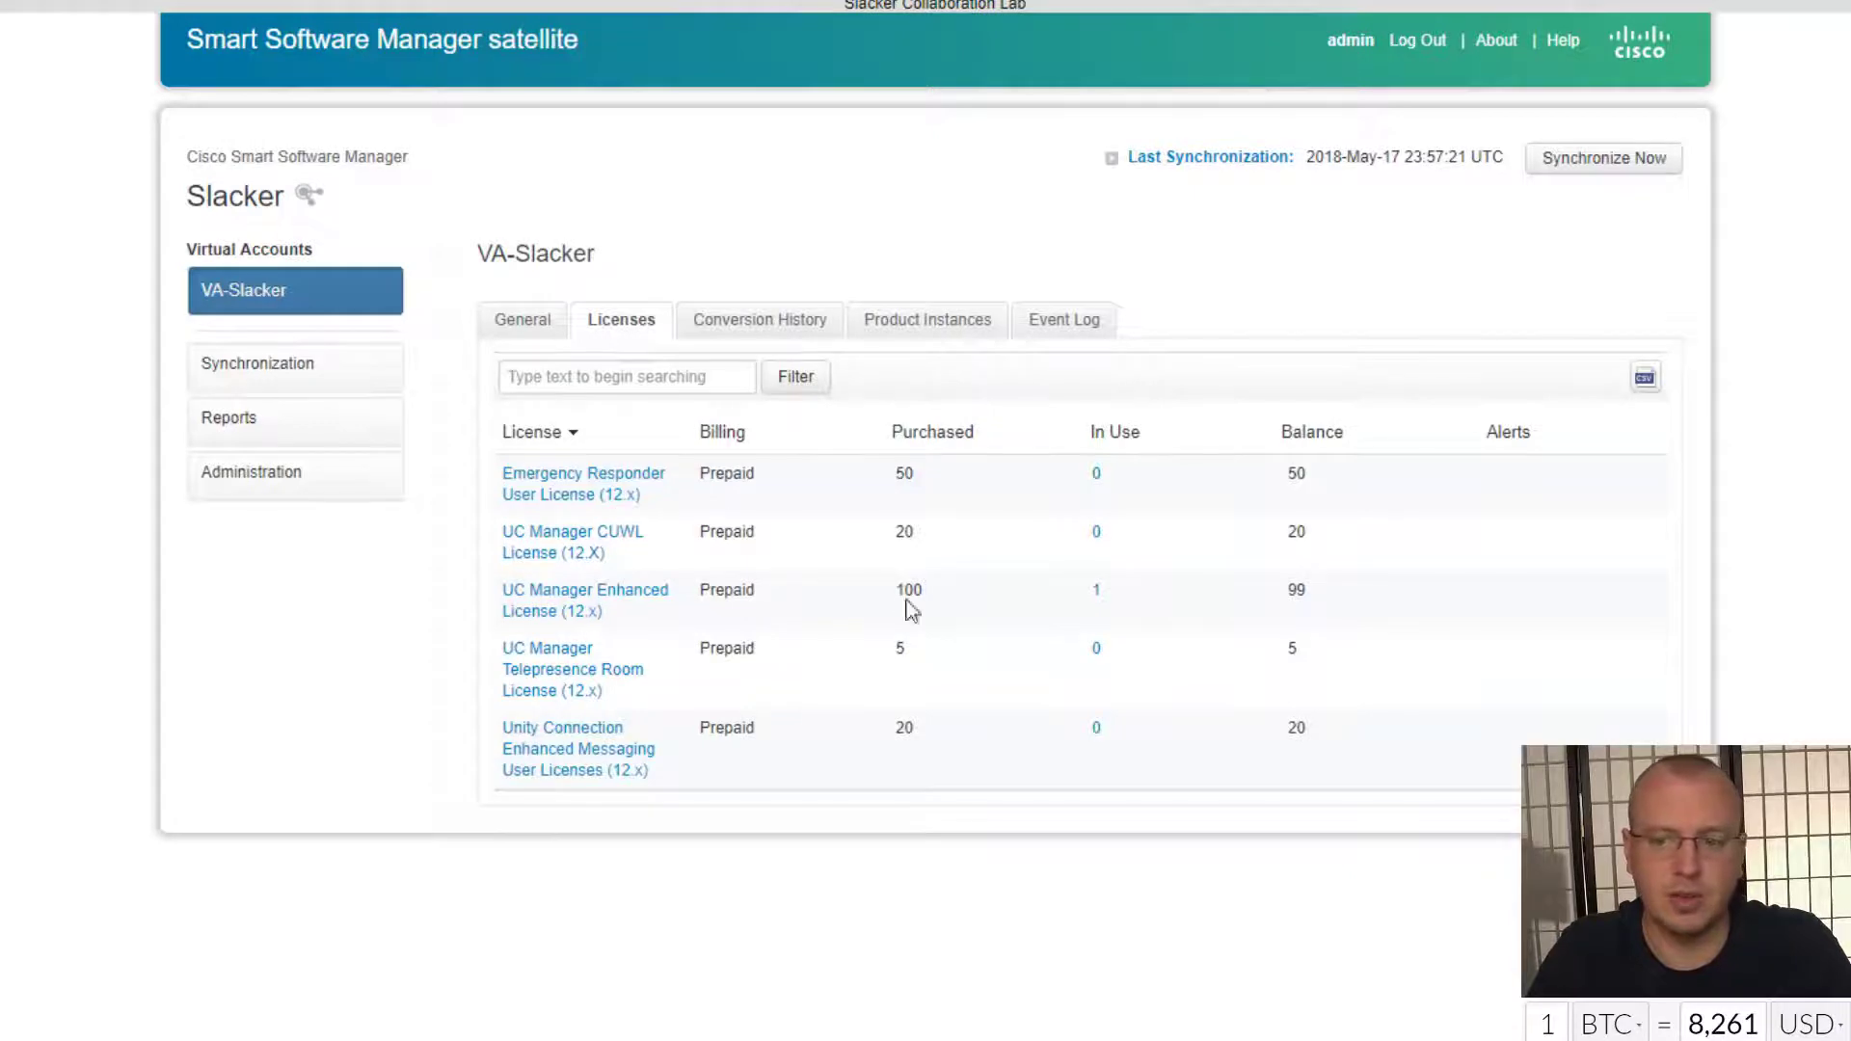
pyautogui.moveTo(923, 592); pyautogui.dragTo(889, 592)
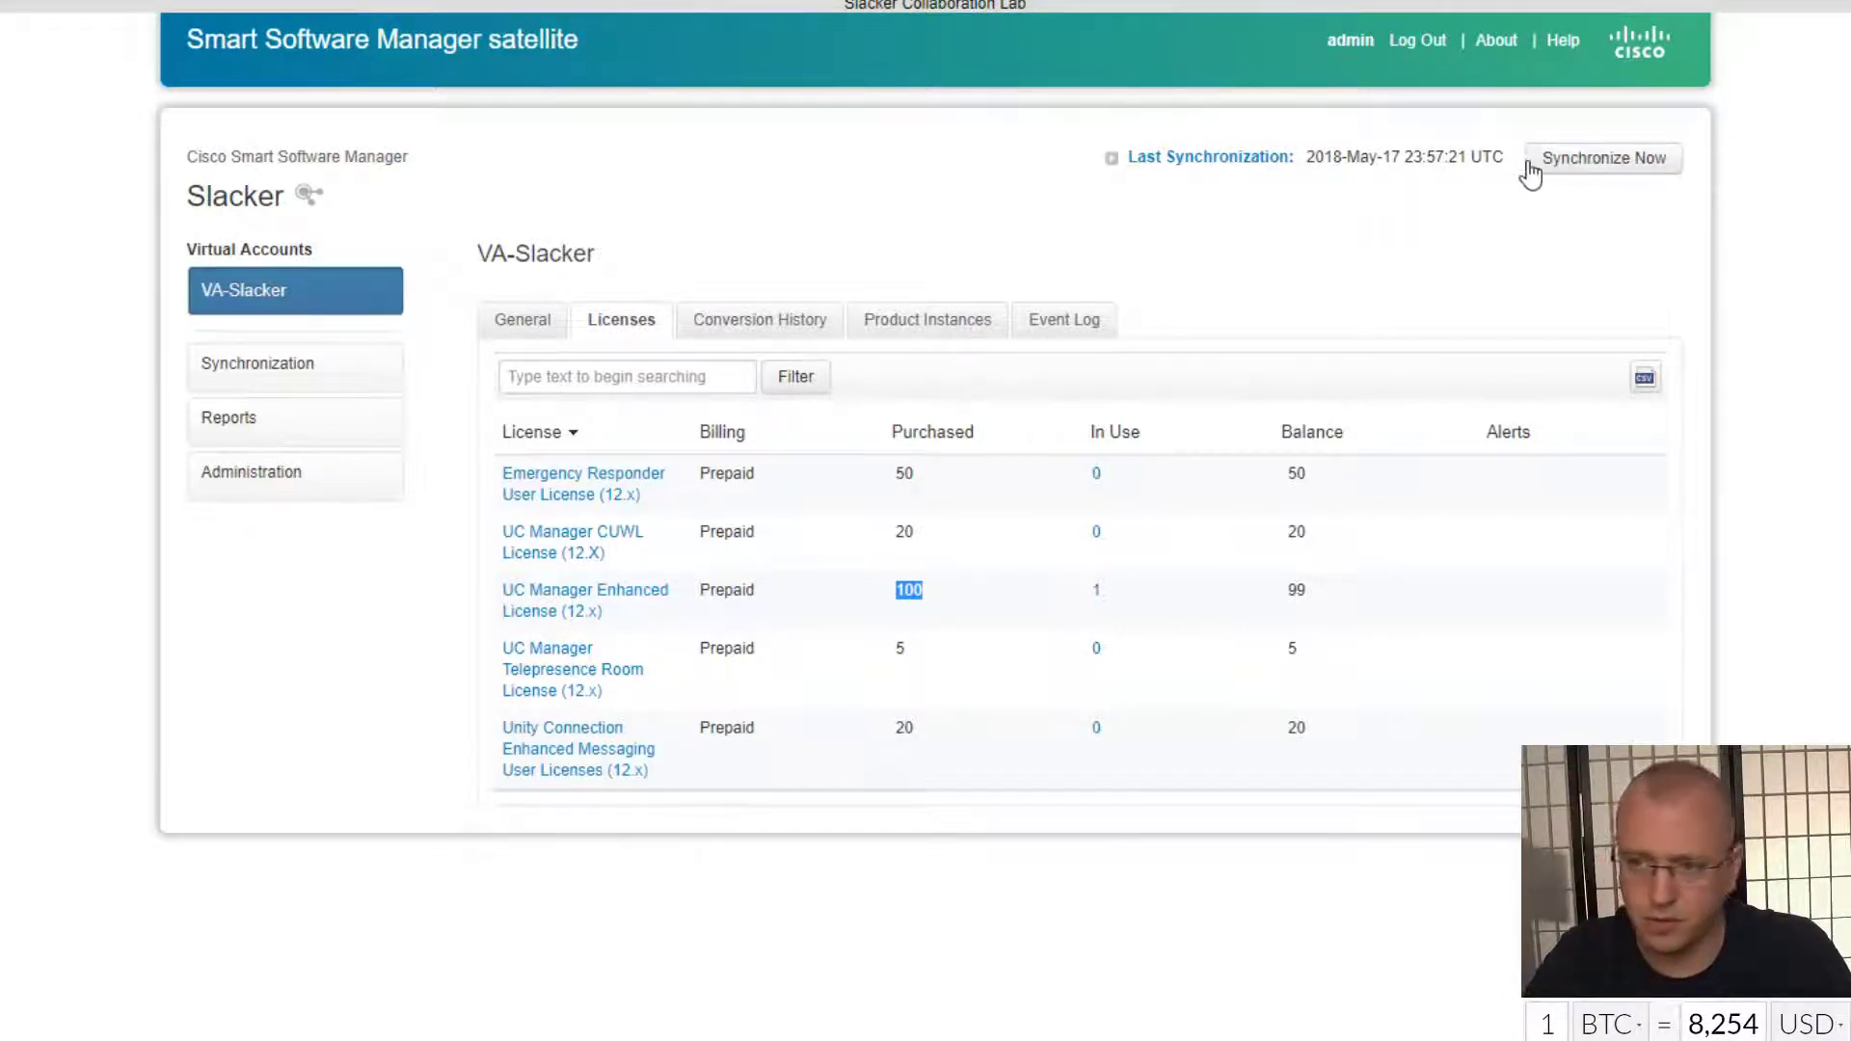
# Sync the satellite with Cisco (last sync 21:19:48 UTC), then choose Manual Synchronization in its settings
pyautogui.click(1571, 166)
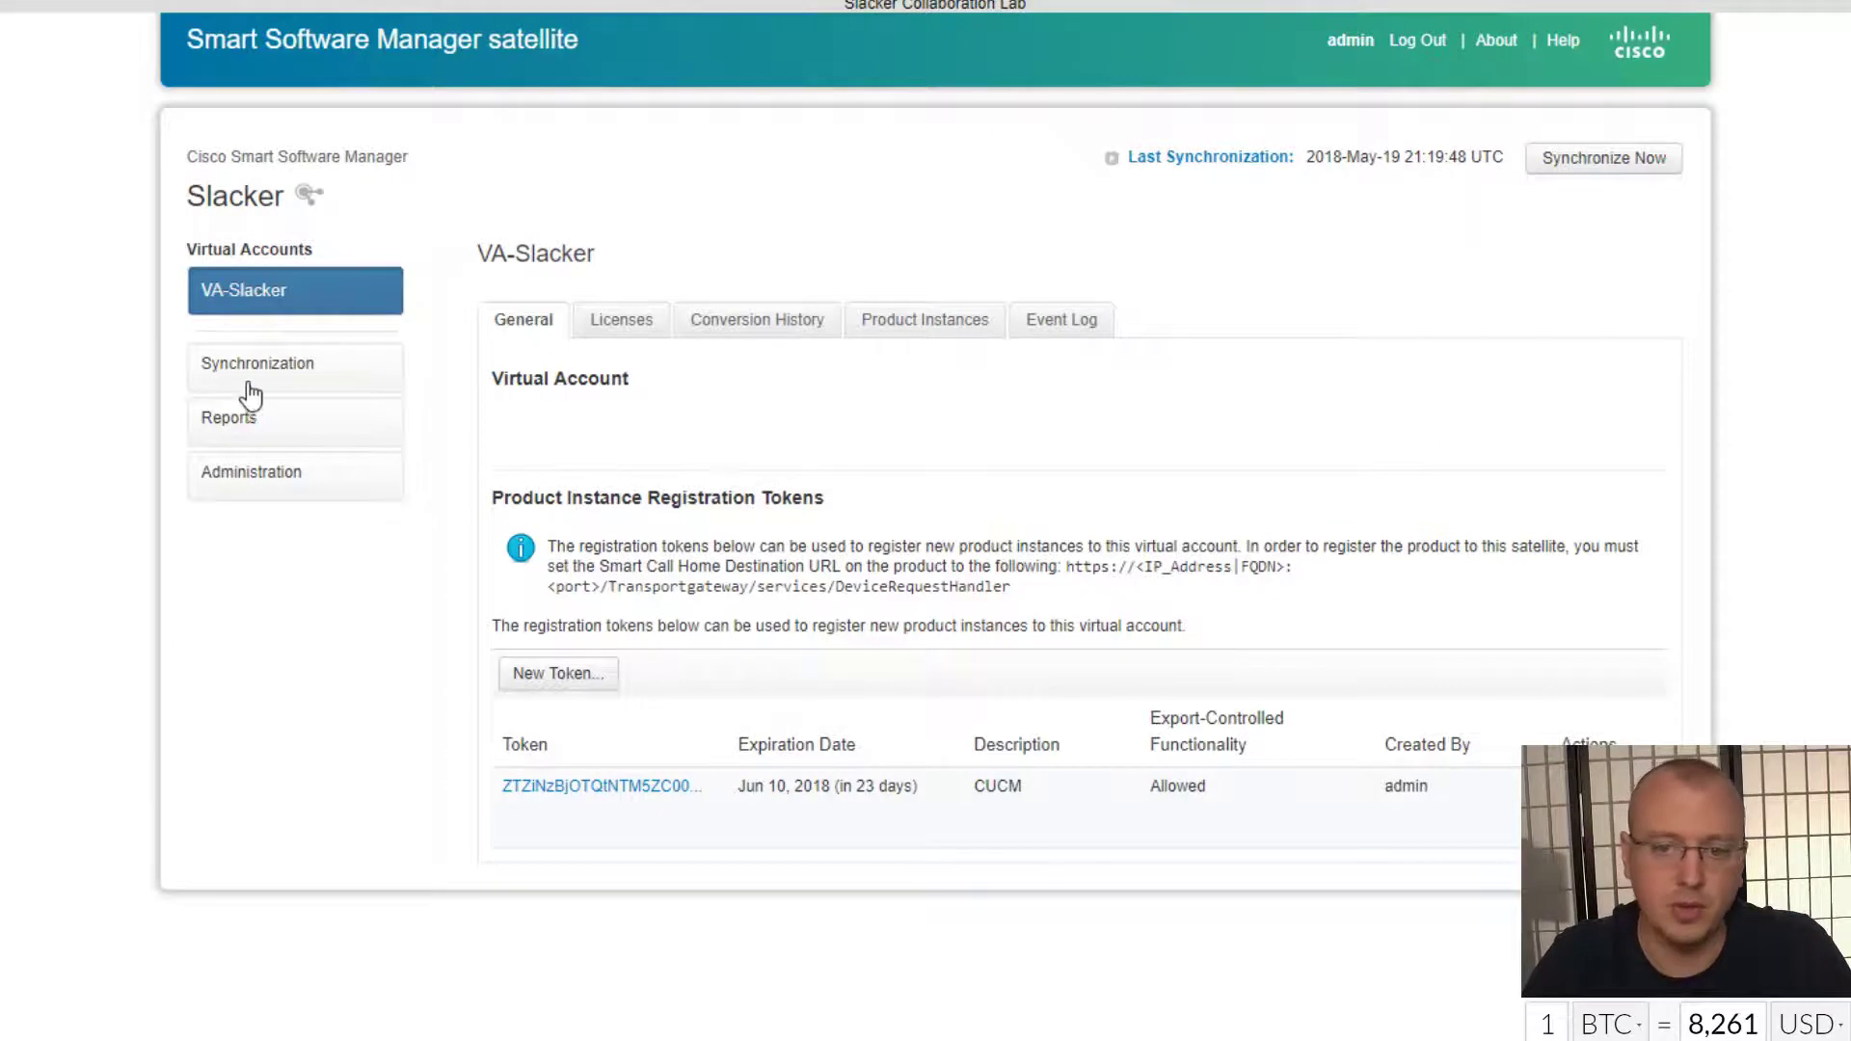
pyautogui.click(281, 378)
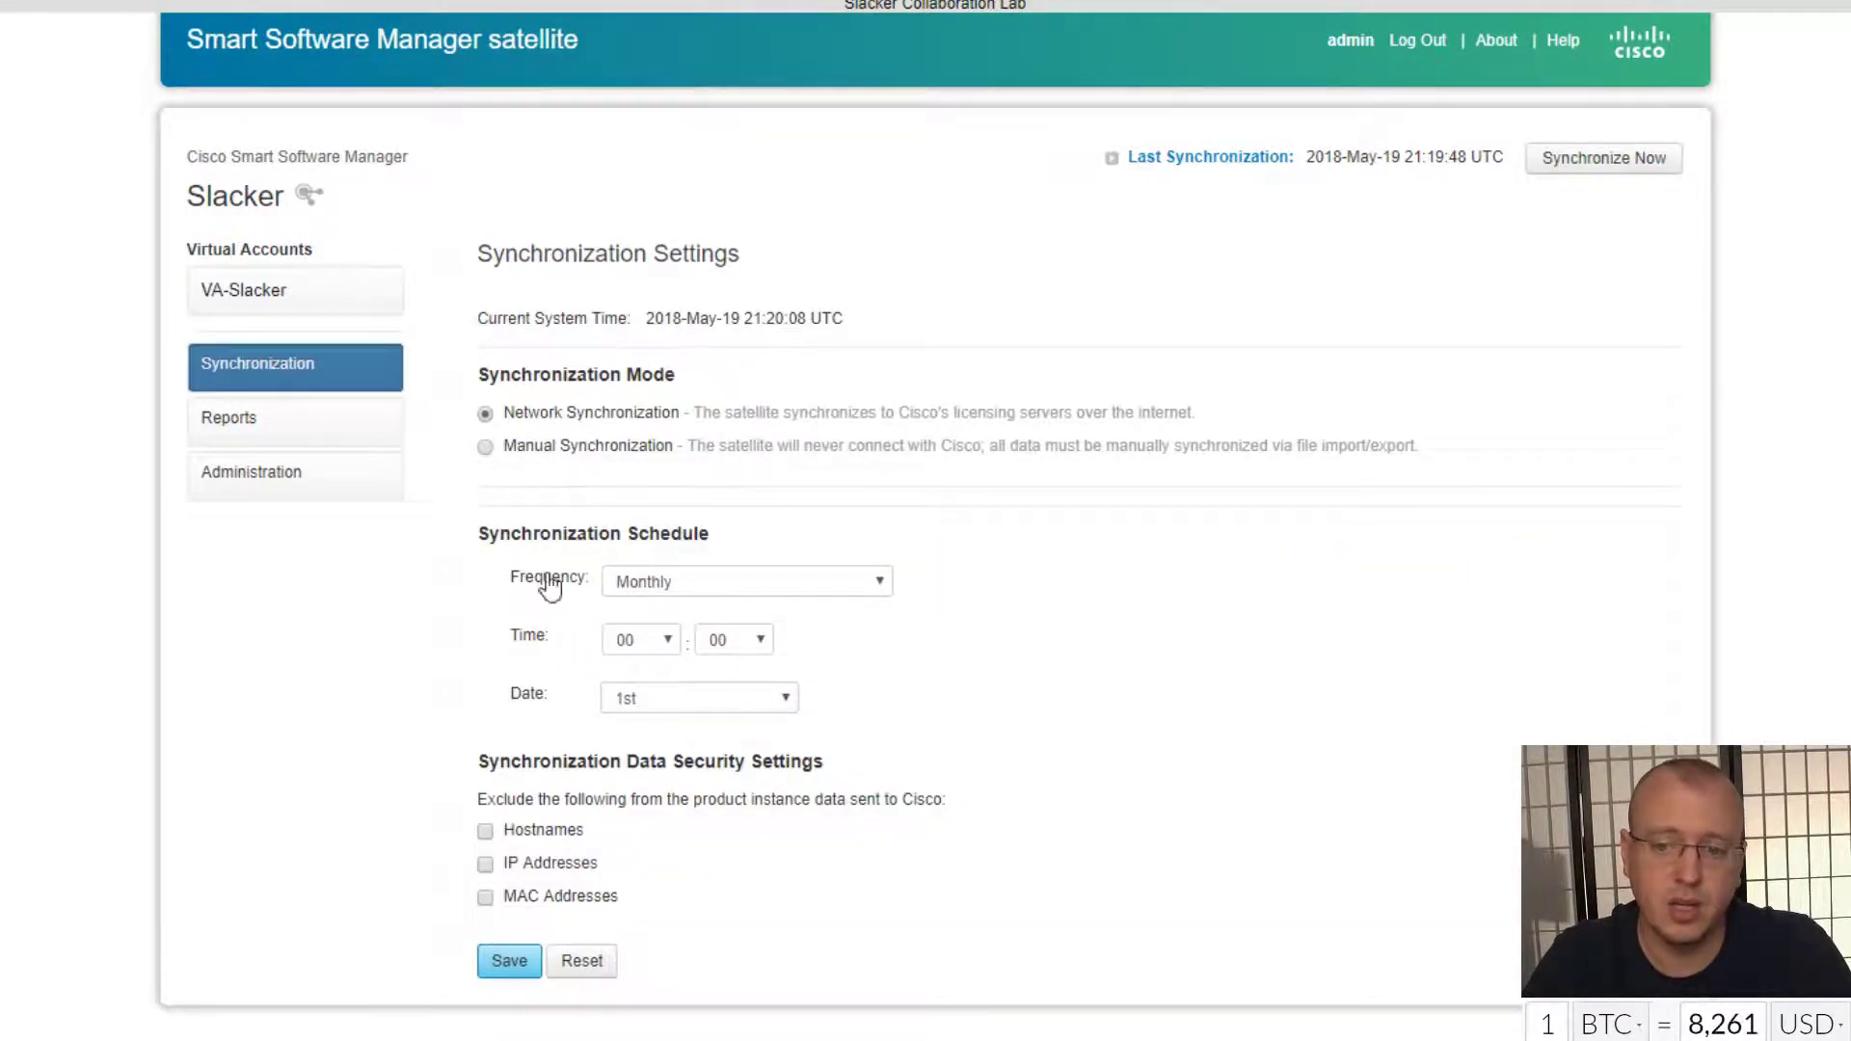
pyautogui.click(567, 448)
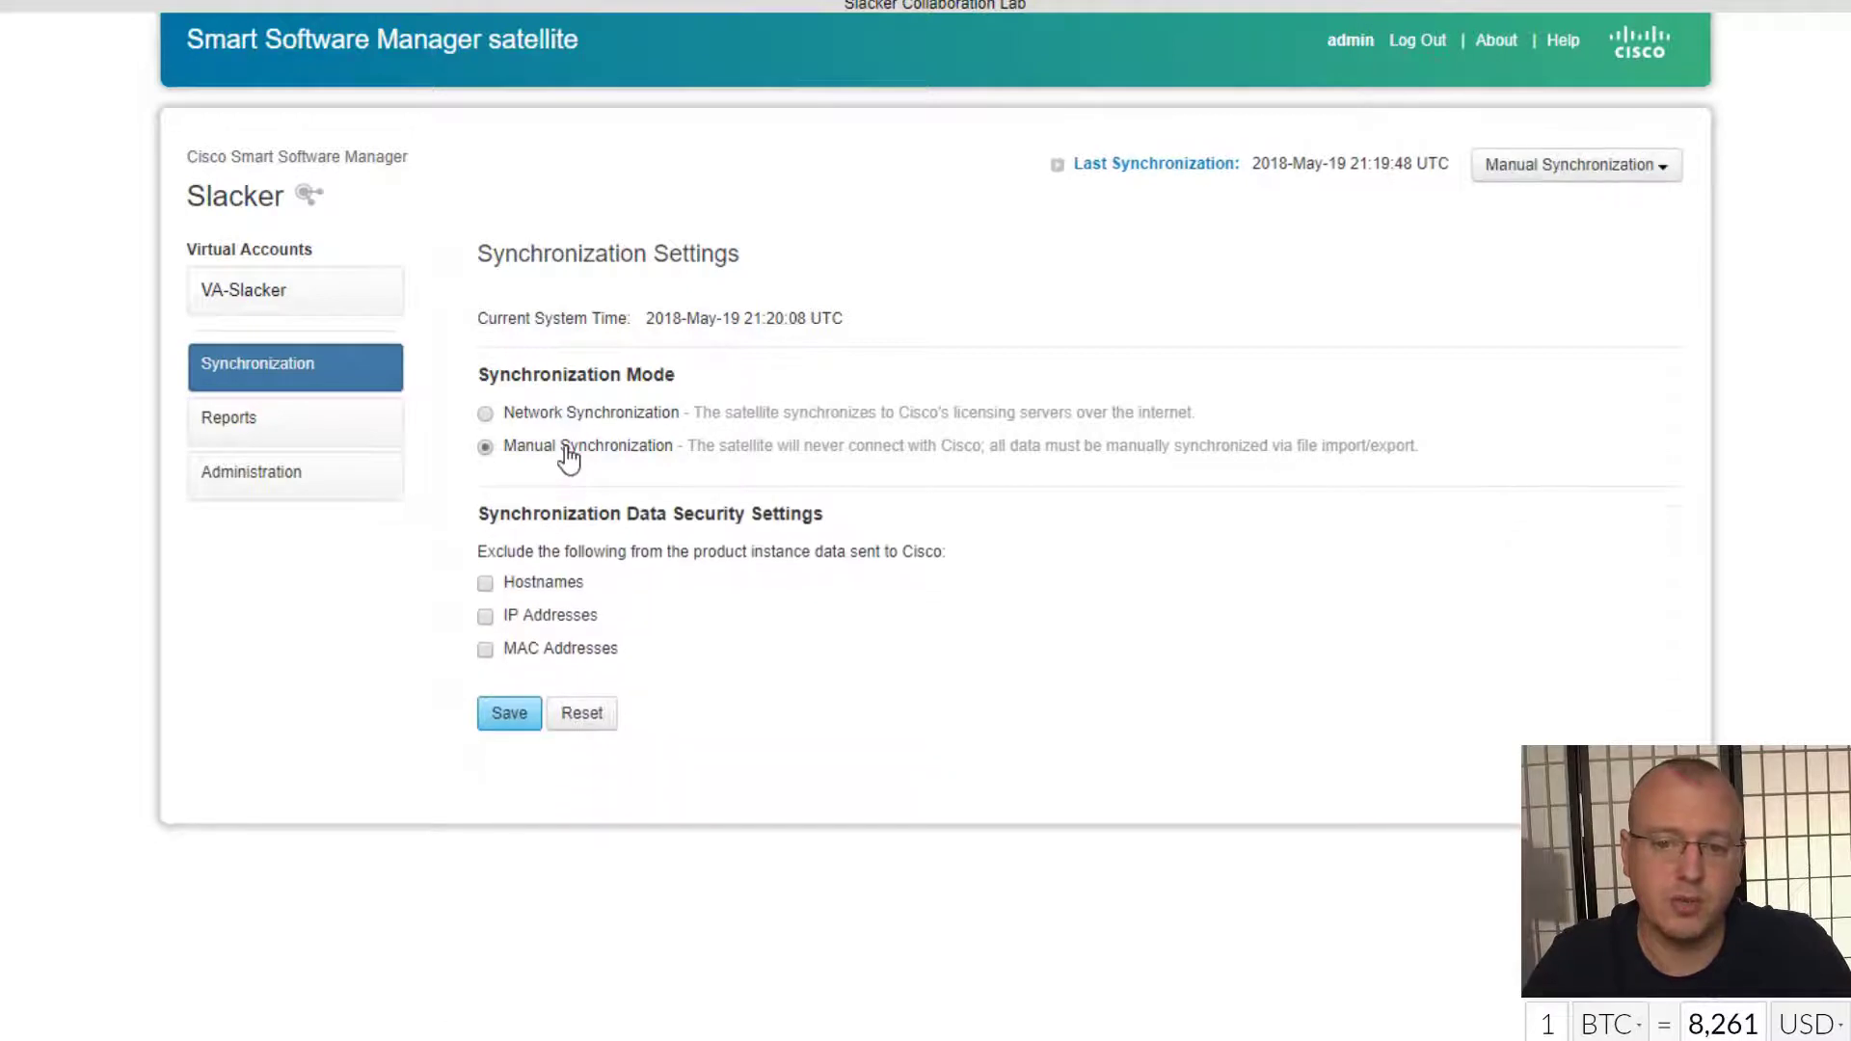
# Restore Network Synchronization mode on the satellite, then view the Satellites list in Smart Software Licensing
pyautogui.click(585, 417)
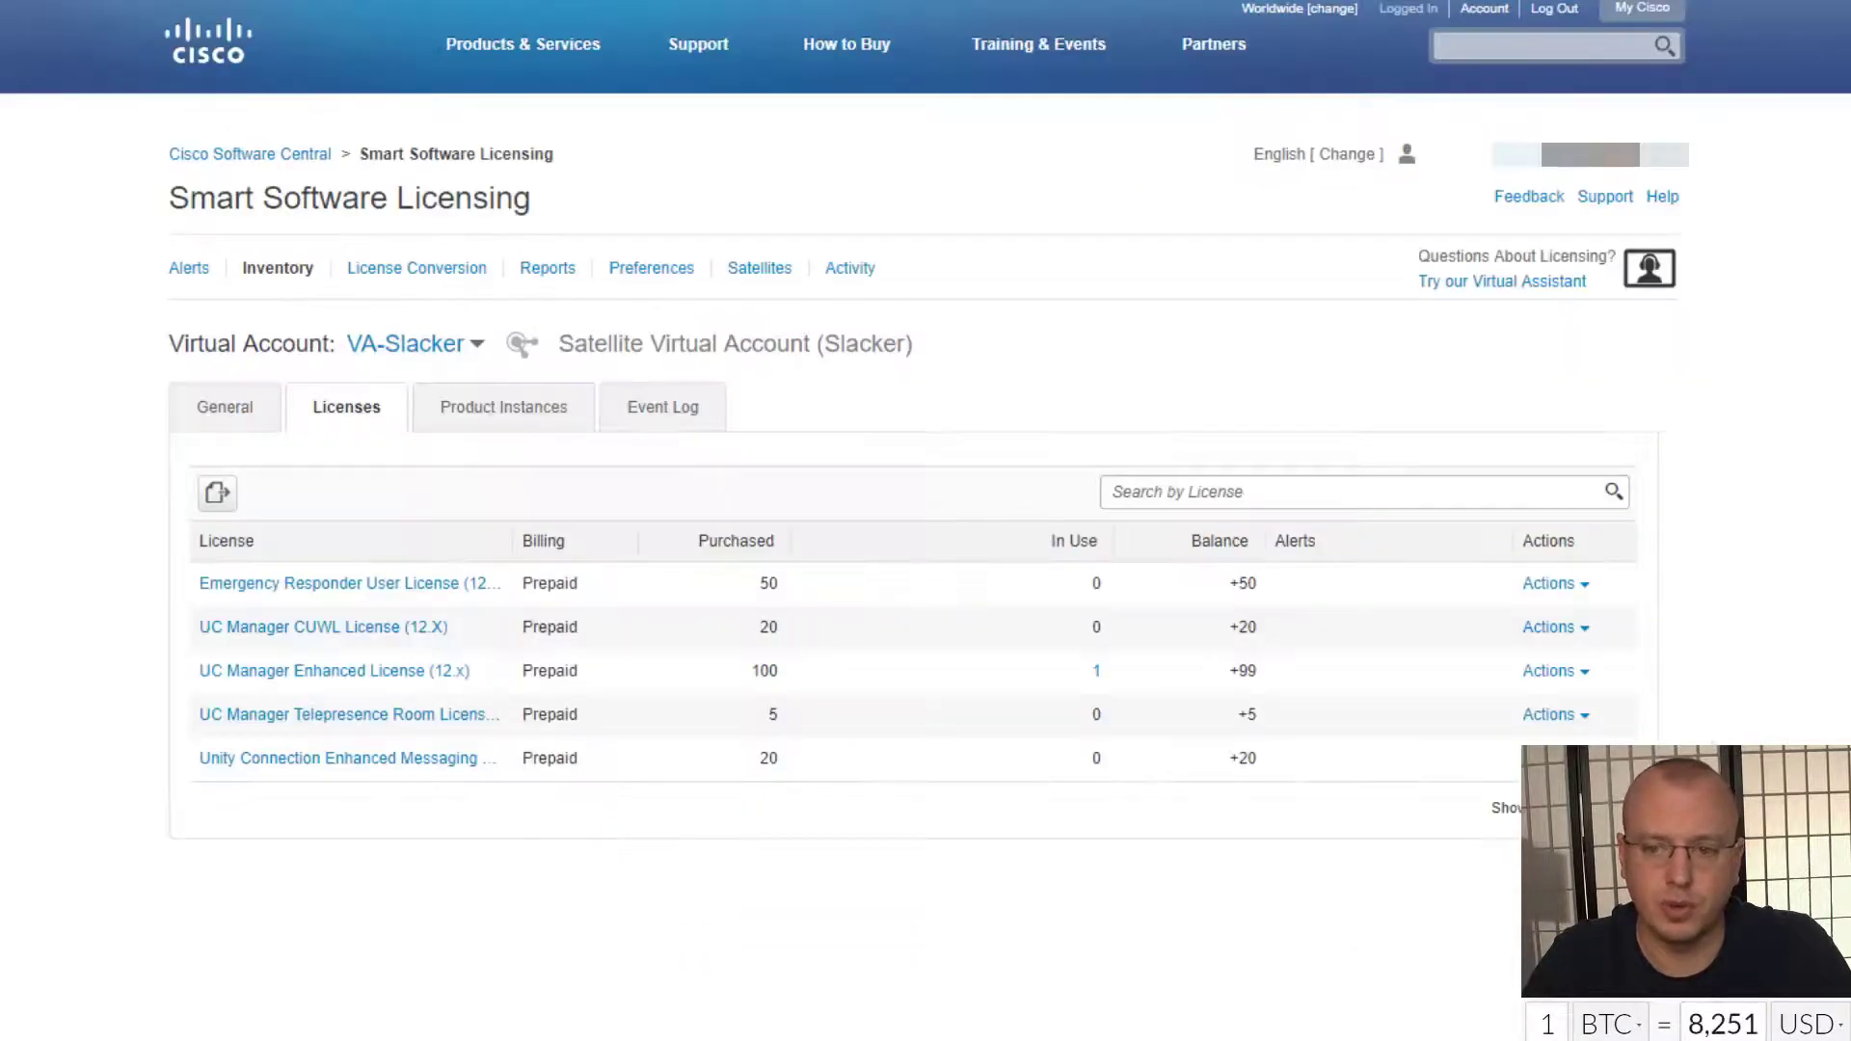
pyautogui.click(769, 270)
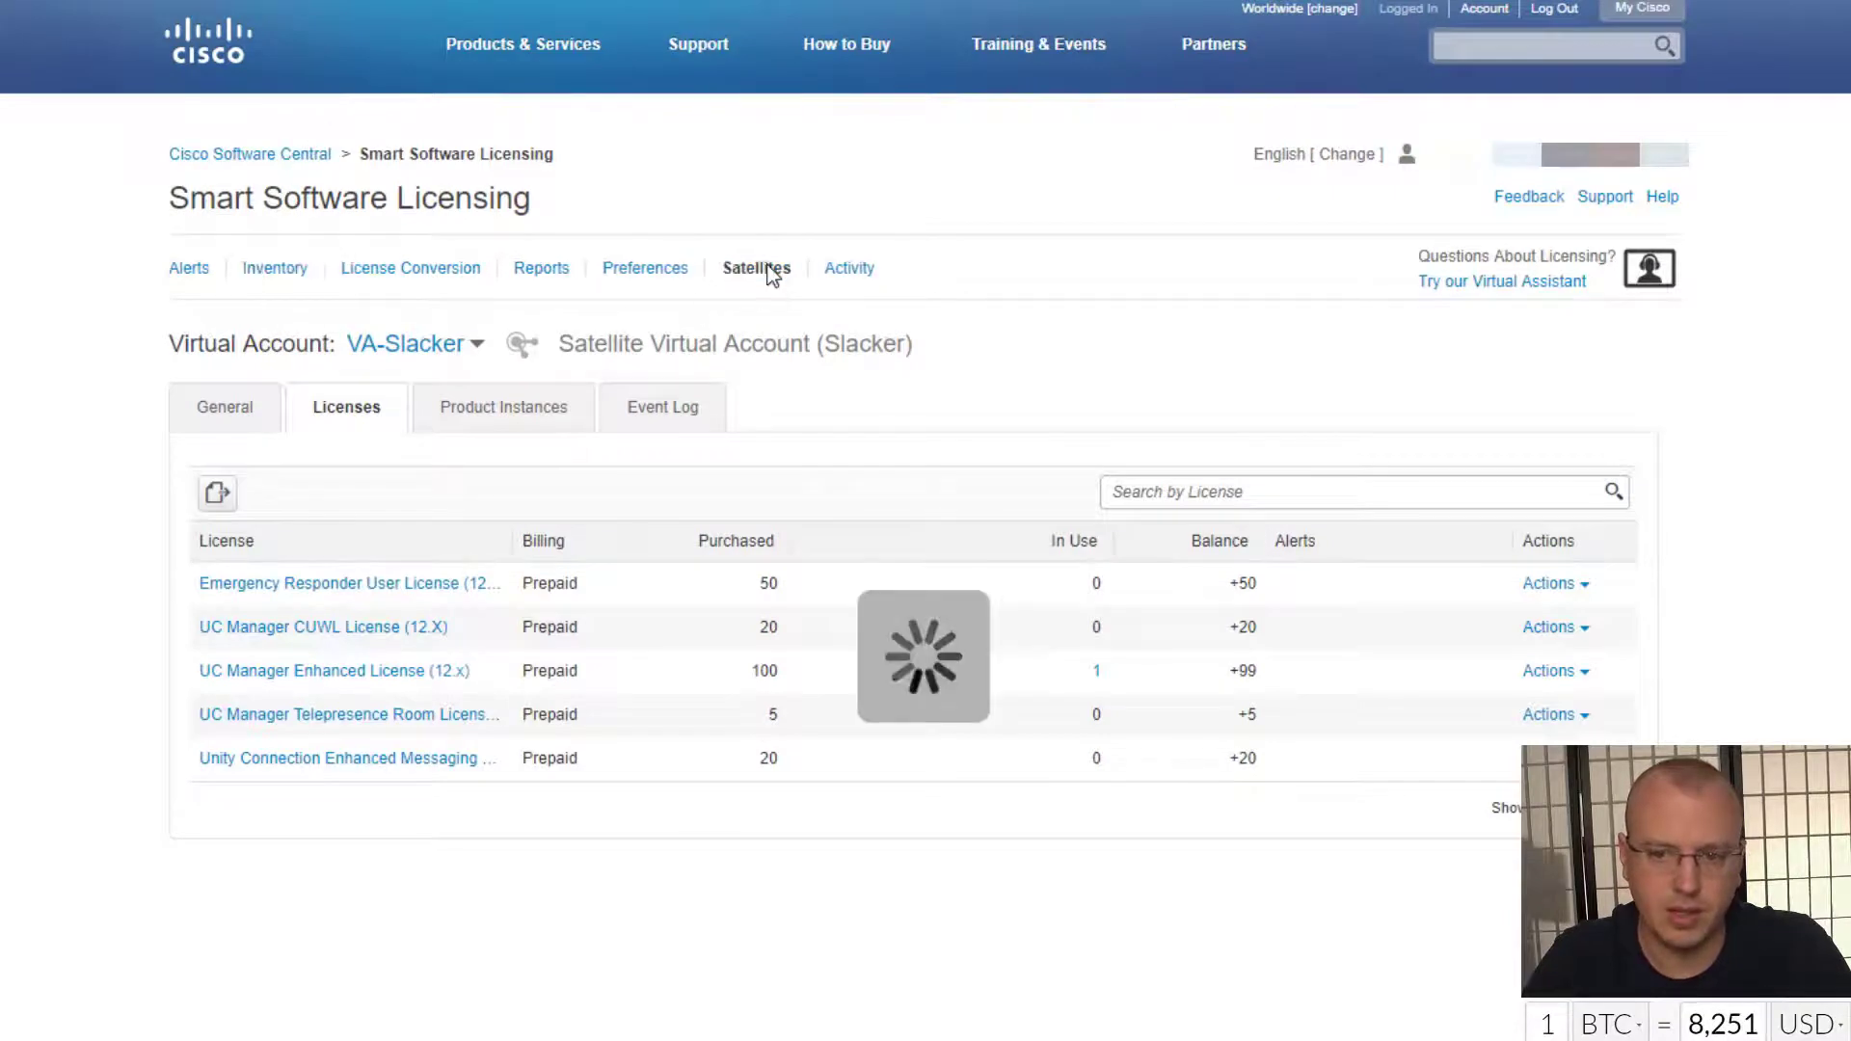